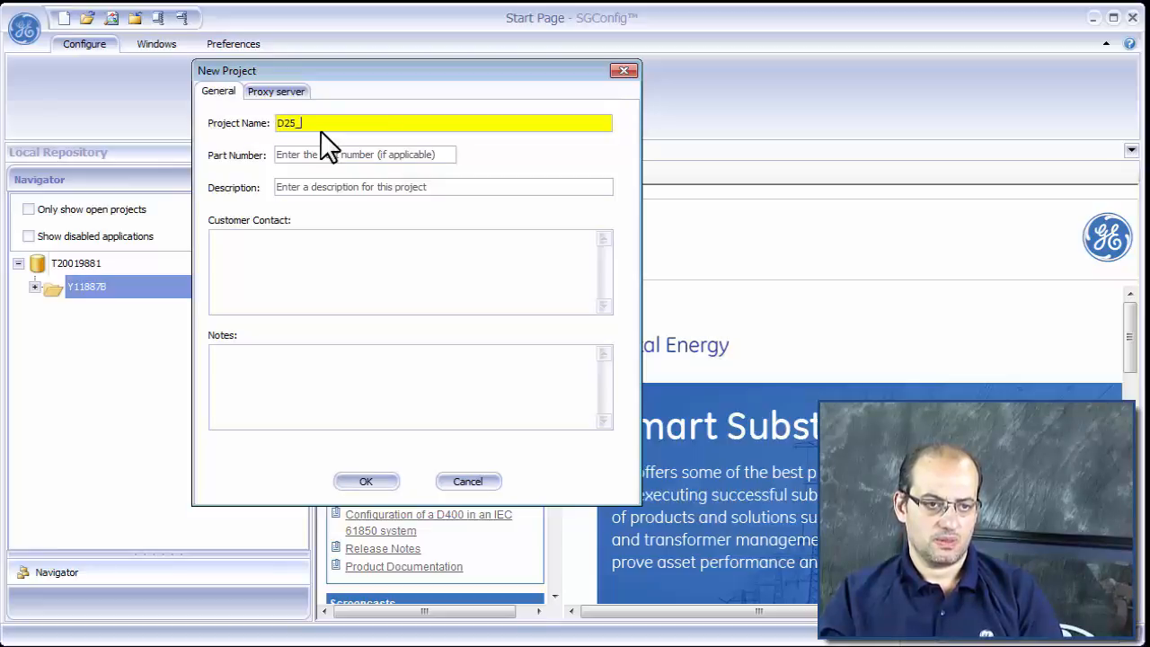
Step: Name the new project D25_WEBINAR
{"action": "type", "text": "_WEBINAR"}
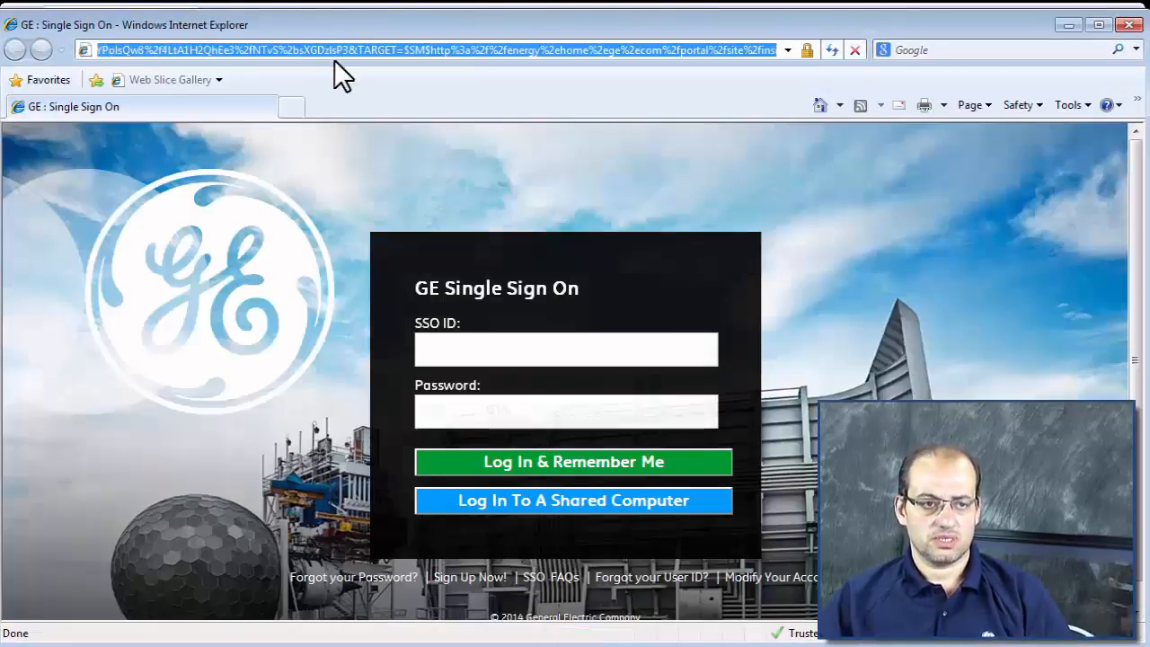
Step: In Internet Explorer, go to the GE Digital Energy Online Store and open the D25 Multifunction IED configuration page under Substation Automation's Remote Terminal Units
{"action": "type", "text": "sto"}
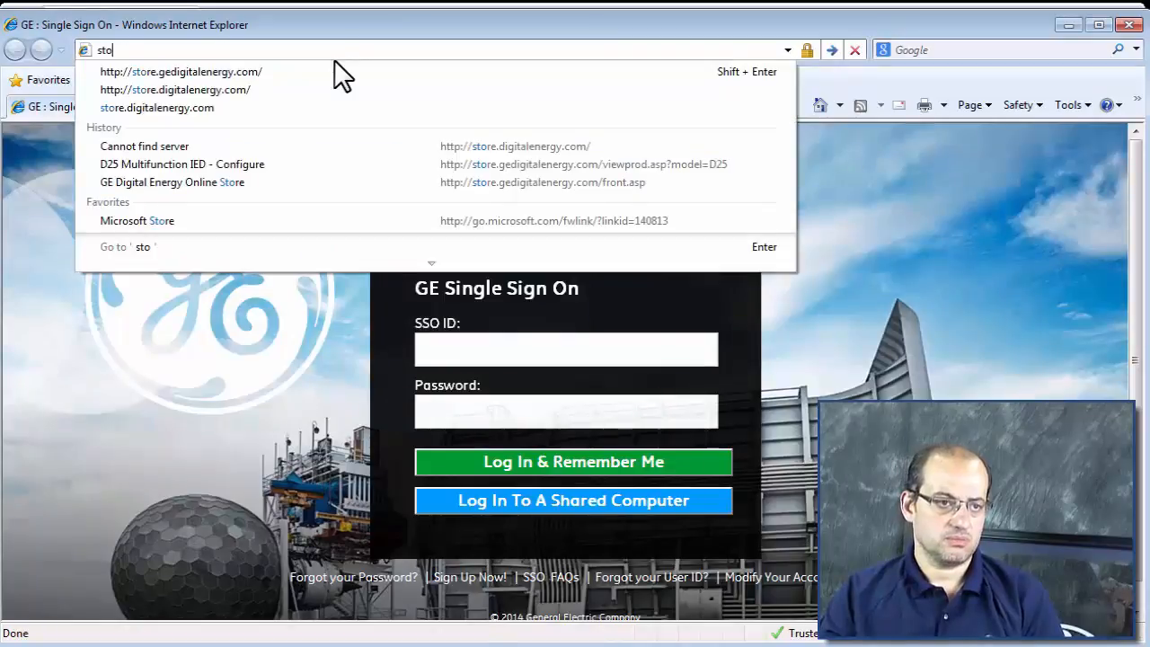
{"action": "key", "text": "Down"}
{"action": "key", "text": "Return"}
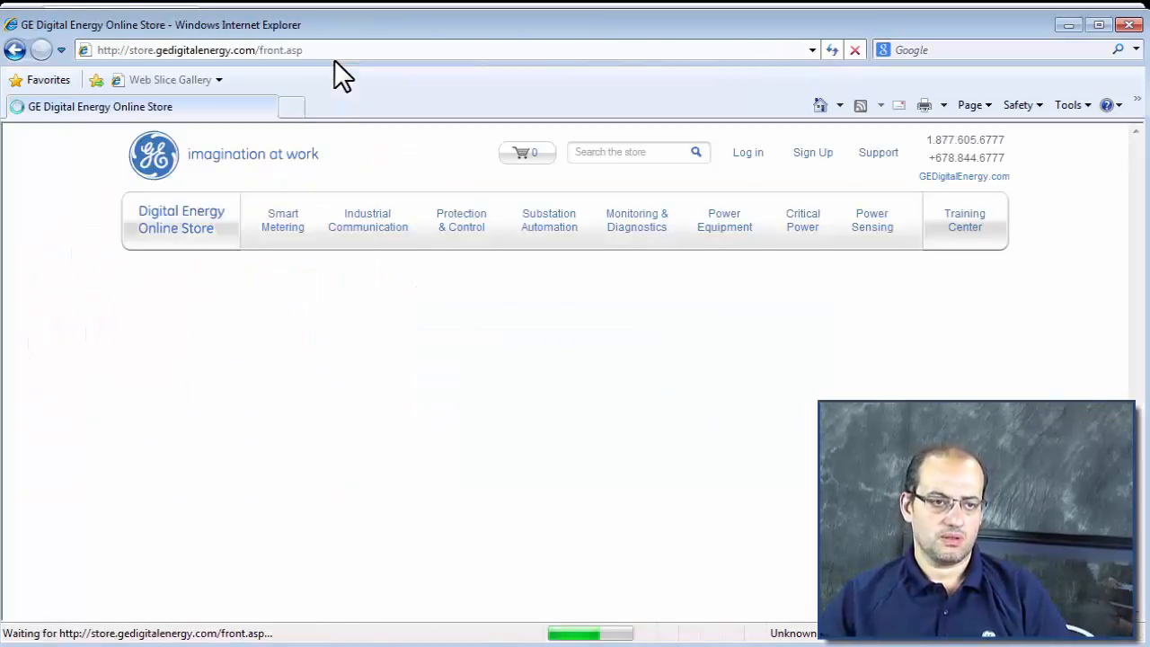
{"action": "mouse_move", "coordinate": [548, 223]}
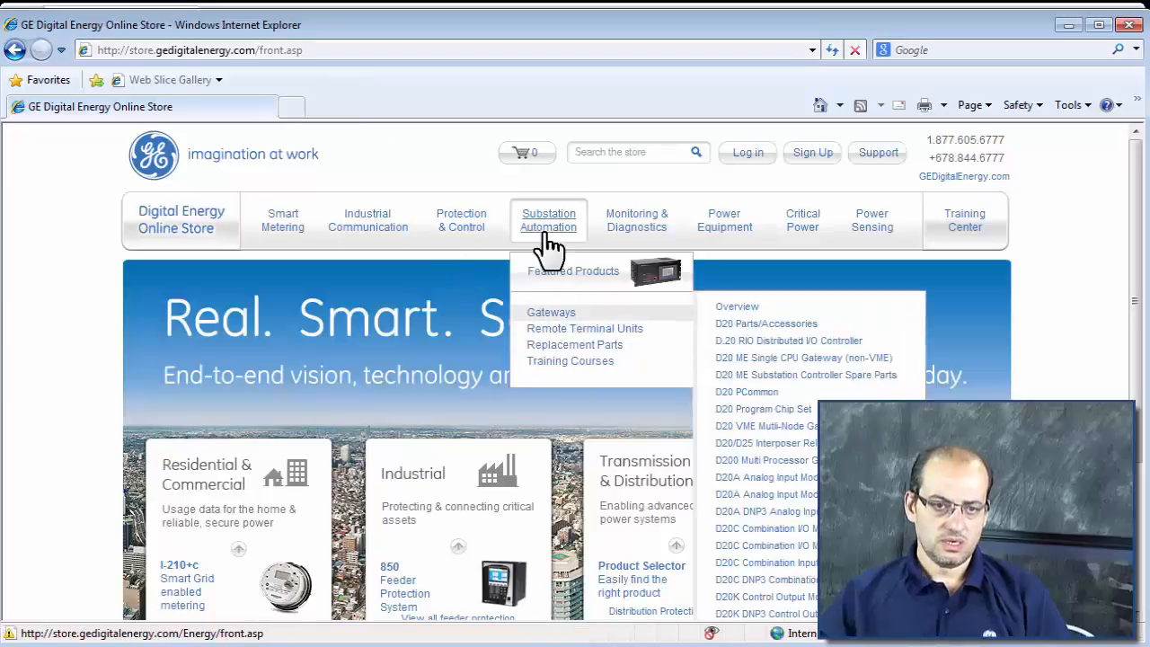
{"action": "mouse_move", "coordinate": [557, 331]}
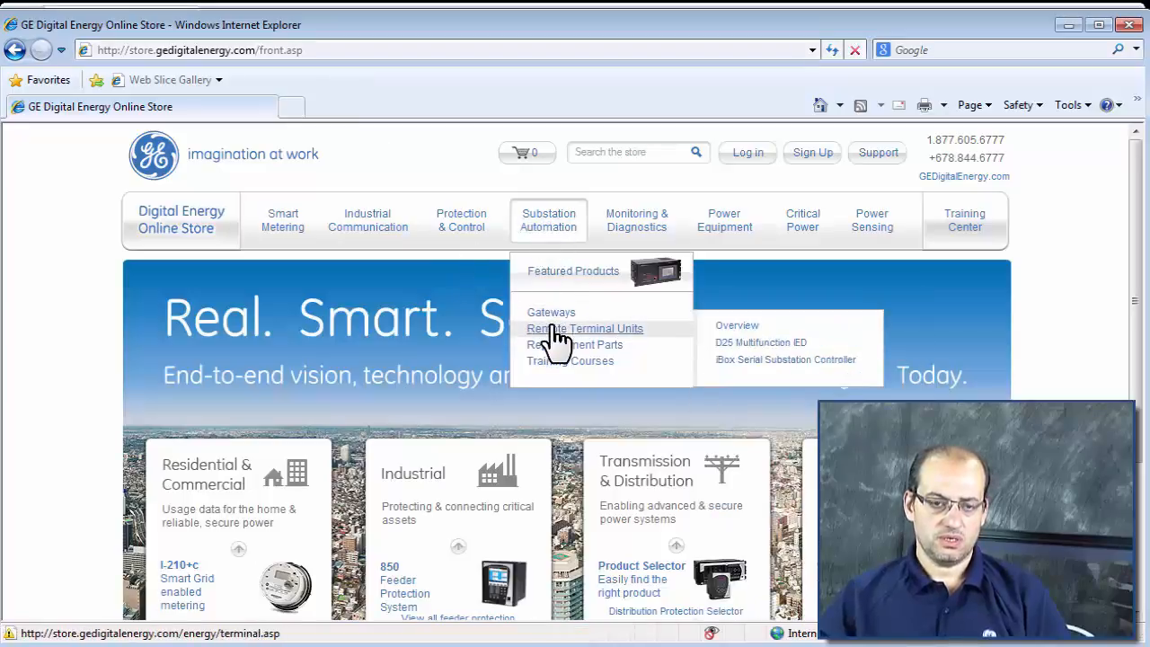
{"action": "left_click", "coordinate": [769, 343]}
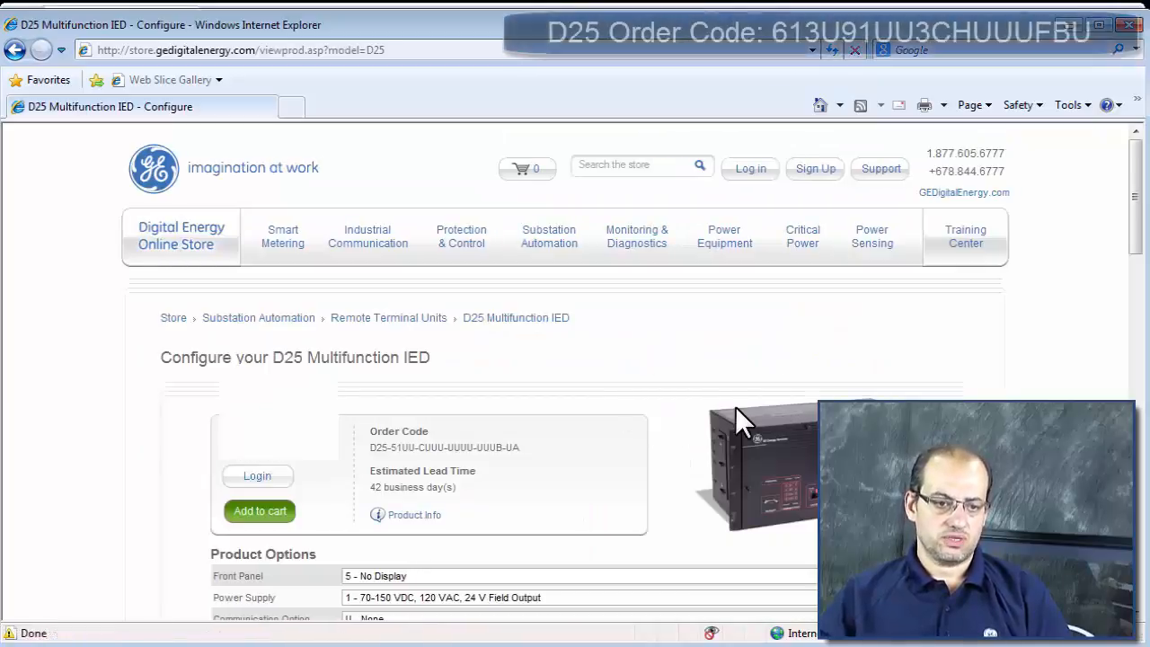
Step: Set the D25's Front Panel product option to 6 - LCD Display
{"action": "scroll", "coordinate": [726, 385], "scroll_direction": "down", "scroll_amount": 4}
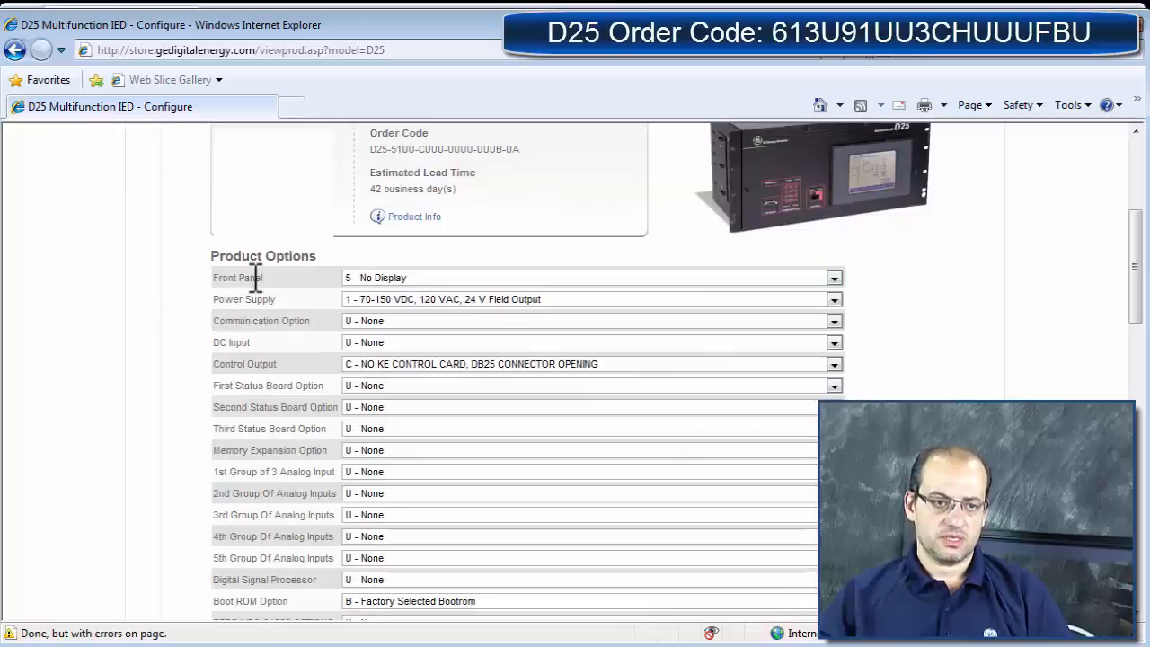
{"action": "scroll", "coordinate": [282, 295], "scroll_direction": "down", "scroll_amount": 2}
{"action": "scroll", "coordinate": [316, 266], "scroll_direction": "up", "scroll_amount": 4}
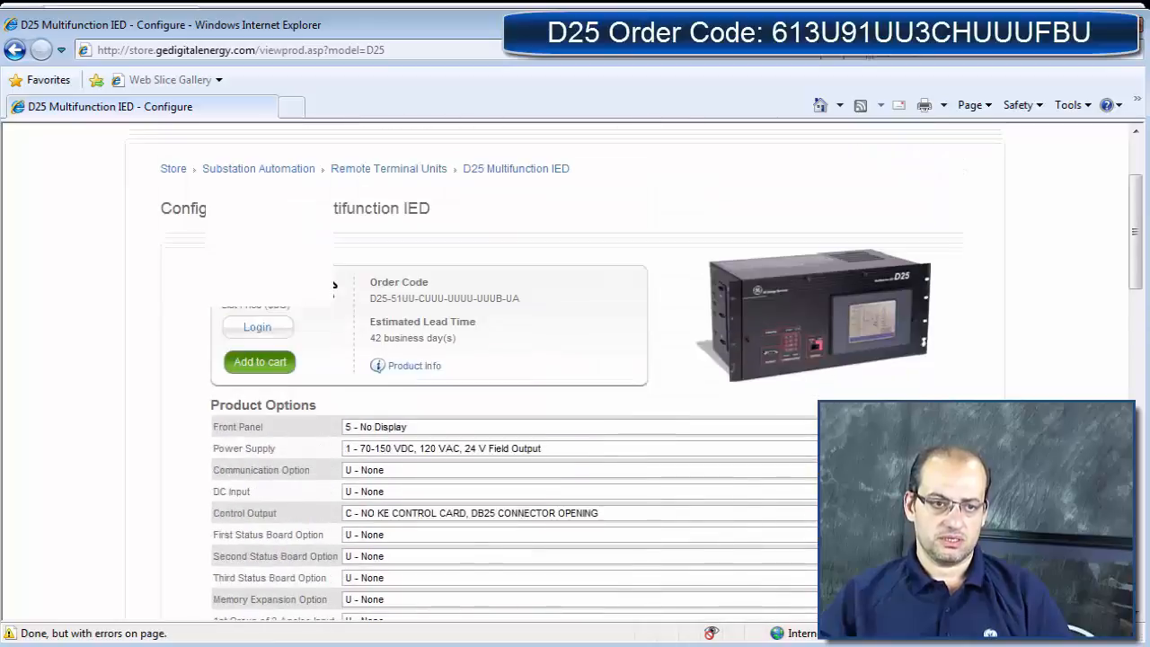
{"action": "scroll", "coordinate": [448, 277], "scroll_direction": "down", "scroll_amount": 4}
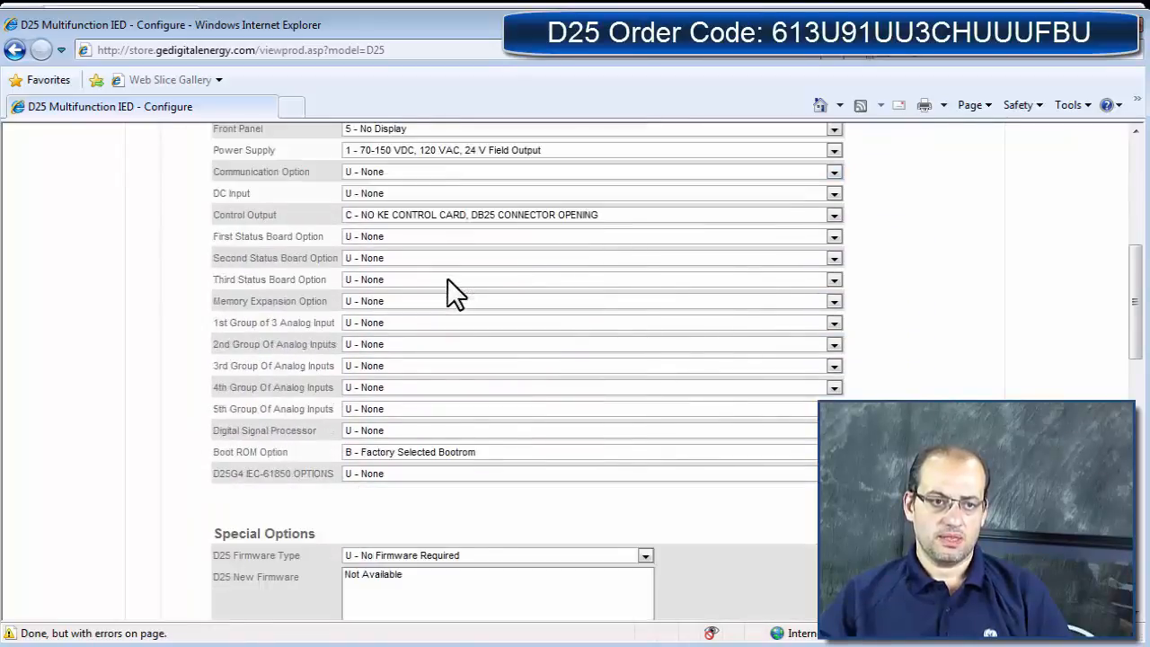
{"action": "scroll", "coordinate": [447, 278], "scroll_direction": "up", "scroll_amount": 1}
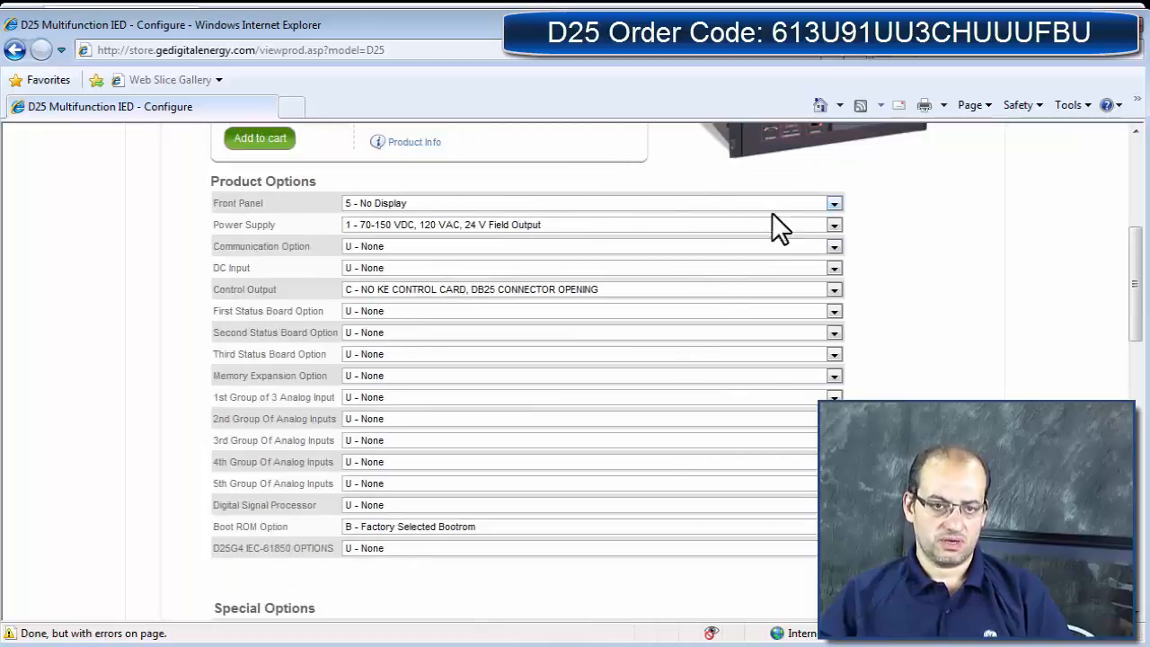
{"action": "left_click", "coordinate": [835, 203]}
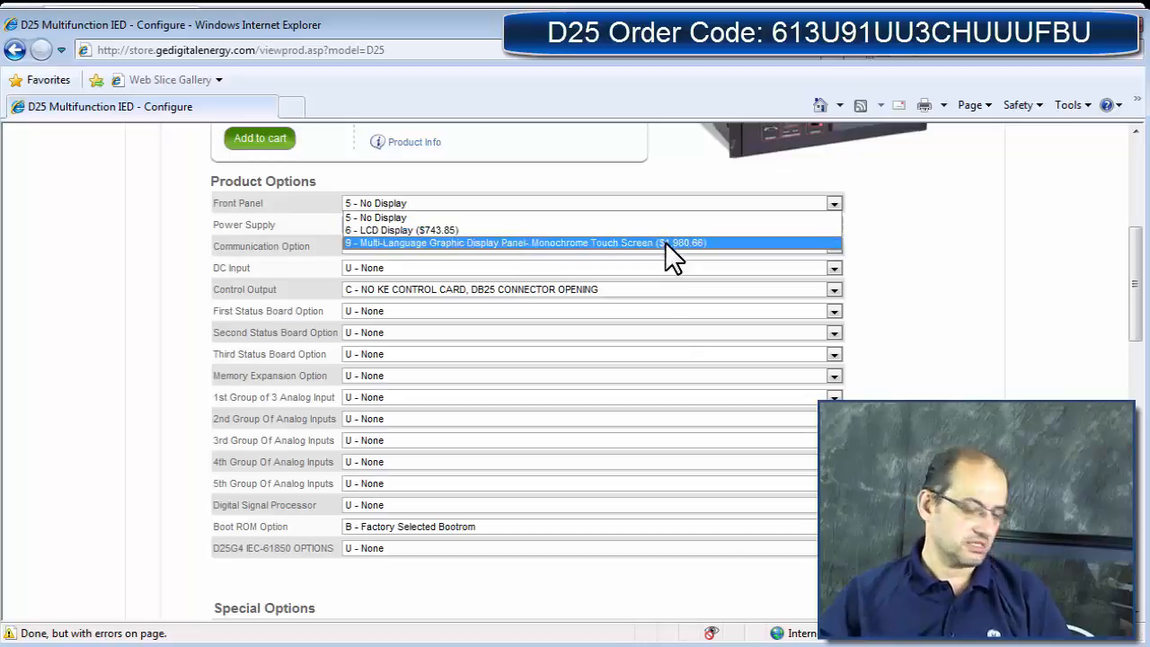
{"action": "left_click", "coordinate": [659, 229]}
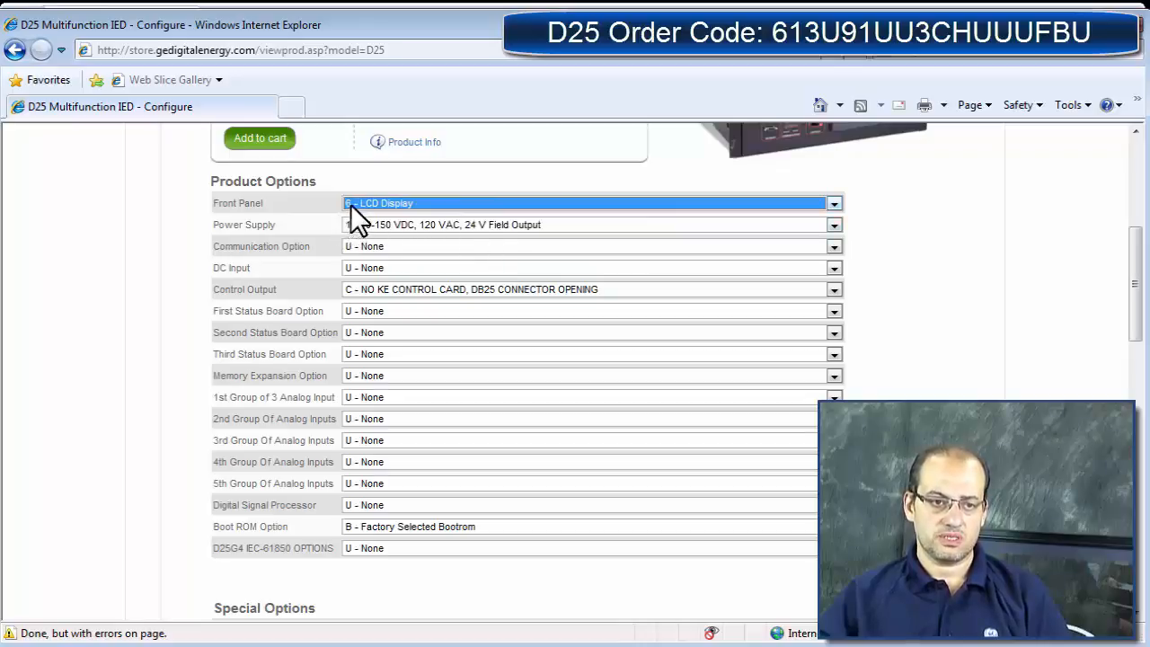
Step: Check the order code and set the Communication Option to 3 - D25 10BASE-FL XCOM CARD
{"action": "scroll", "coordinate": [431, 196], "scroll_direction": "up", "scroll_amount": 3}
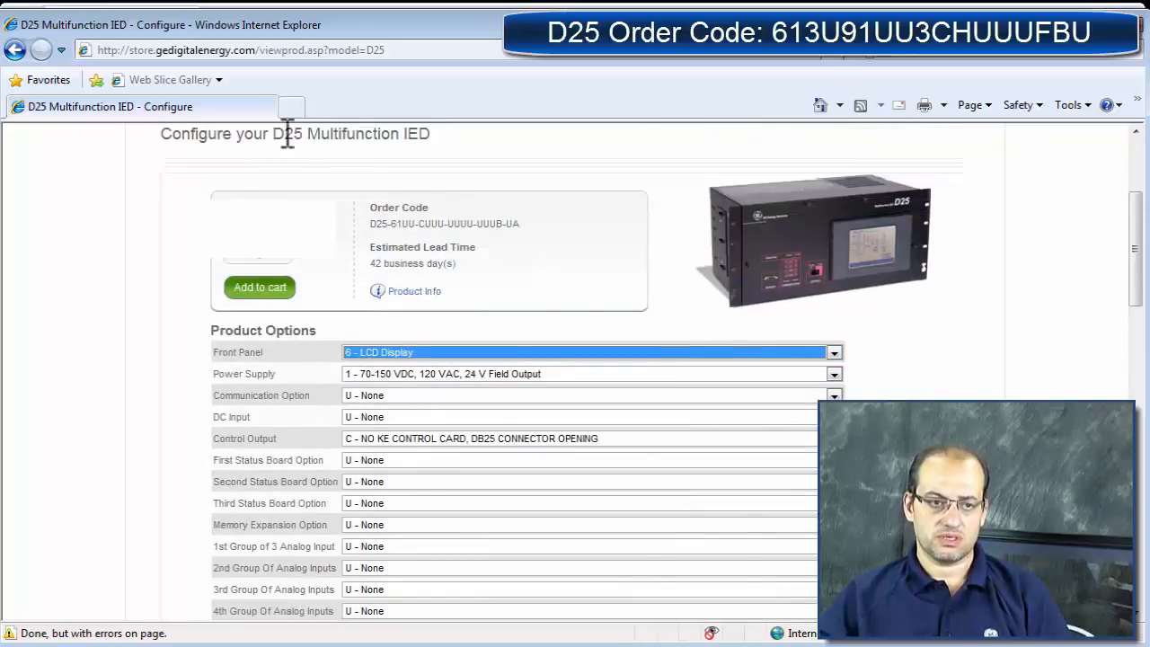
{"action": "scroll", "coordinate": [282, 135], "scroll_direction": "up", "scroll_amount": 5}
{"action": "scroll", "coordinate": [333, 283], "scroll_direction": "down", "scroll_amount": 5}
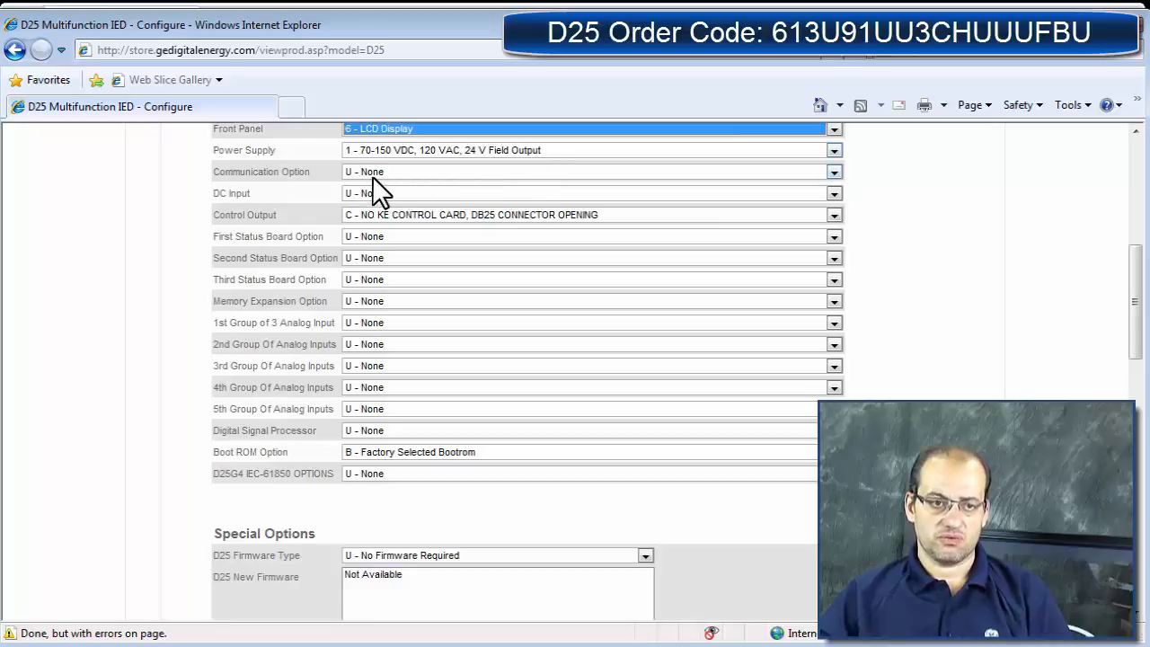
{"action": "left_click", "coordinate": [835, 171]}
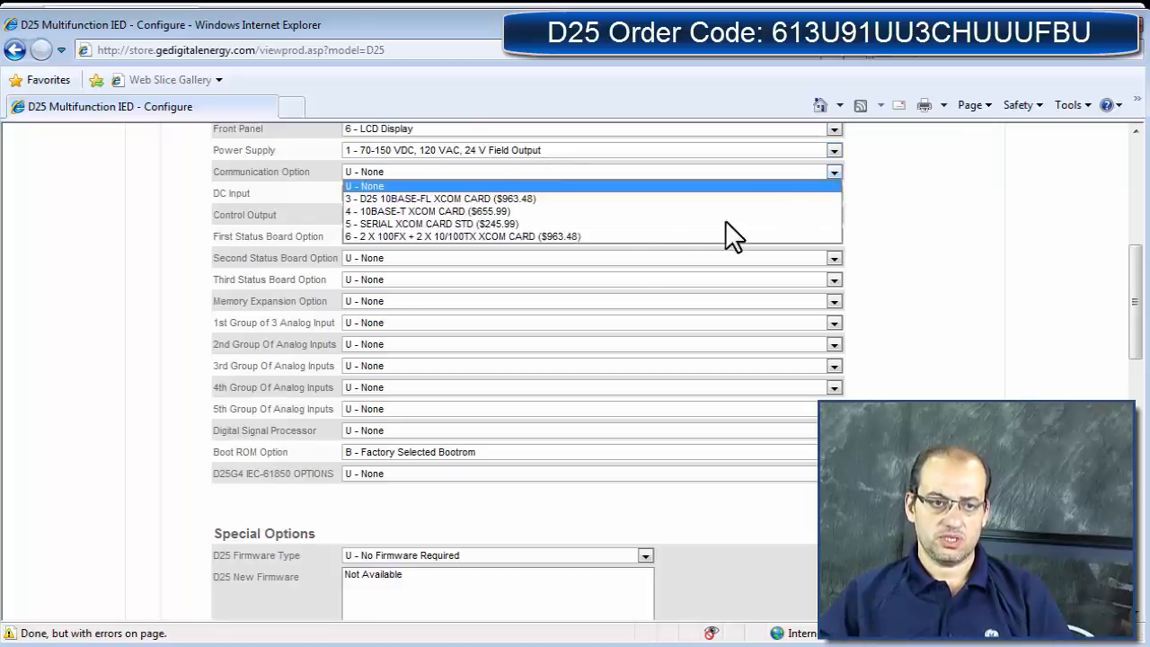
{"action": "left_click", "coordinate": [621, 201]}
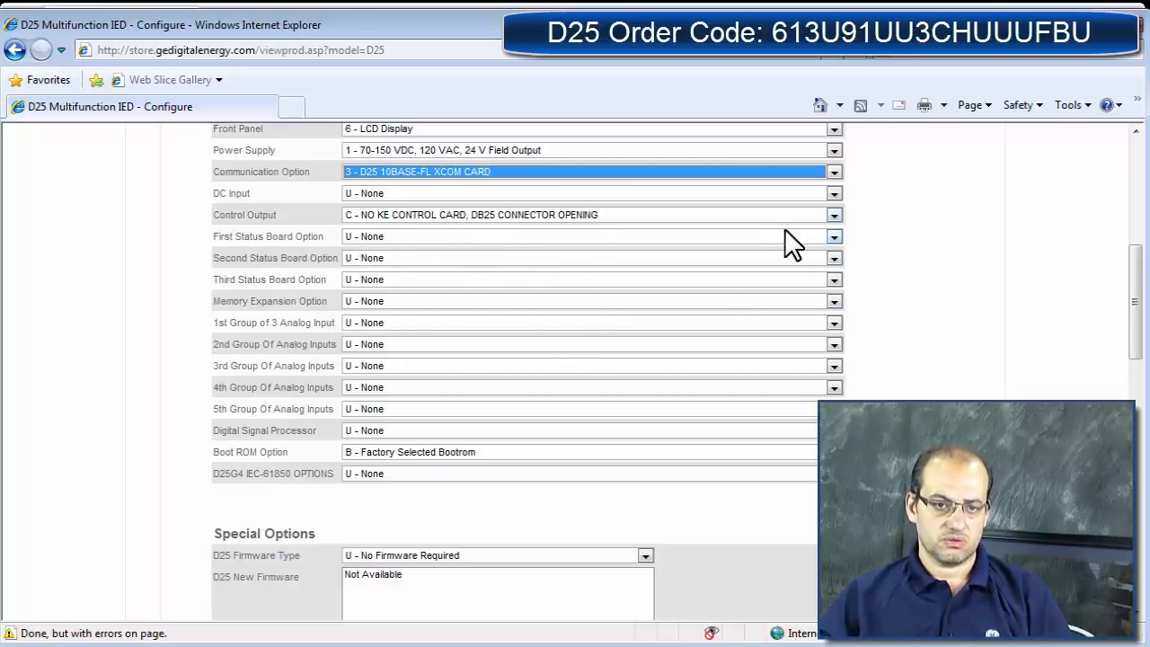
Step: Set Control Output to 9 - KE: 32 T/C OR 16 R/L FACE-40 and First Status Board Option to 1 - 32-CHANNEL, 12 V WETTING
{"action": "left_click", "coordinate": [832, 217]}
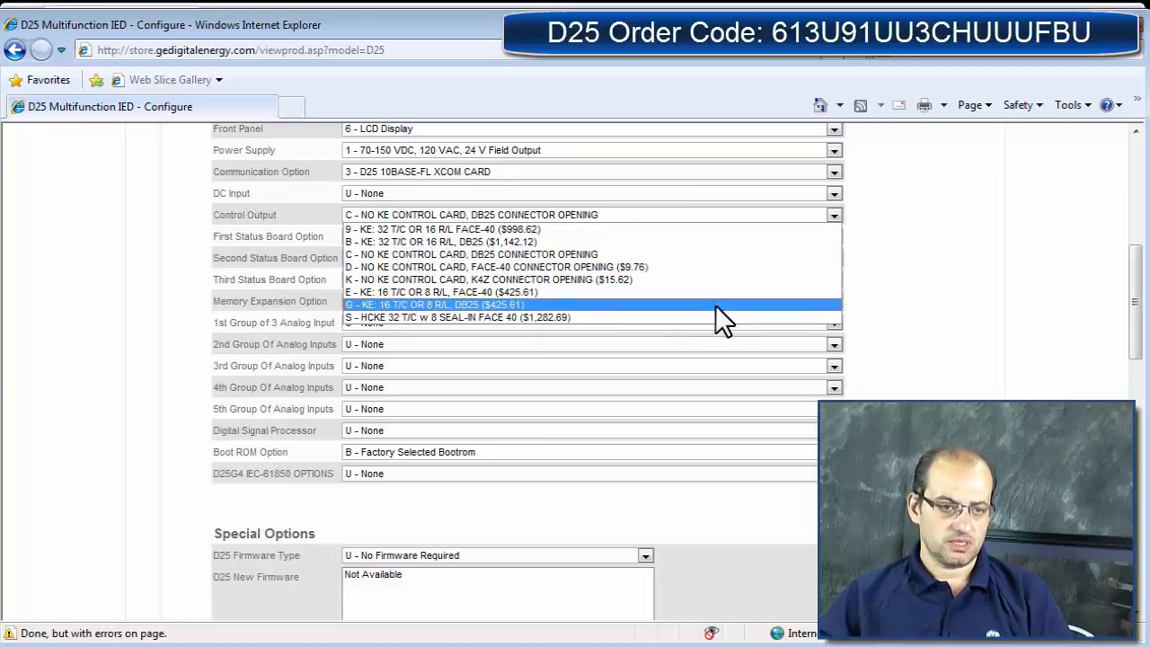
{"action": "left_click", "coordinate": [726, 231]}
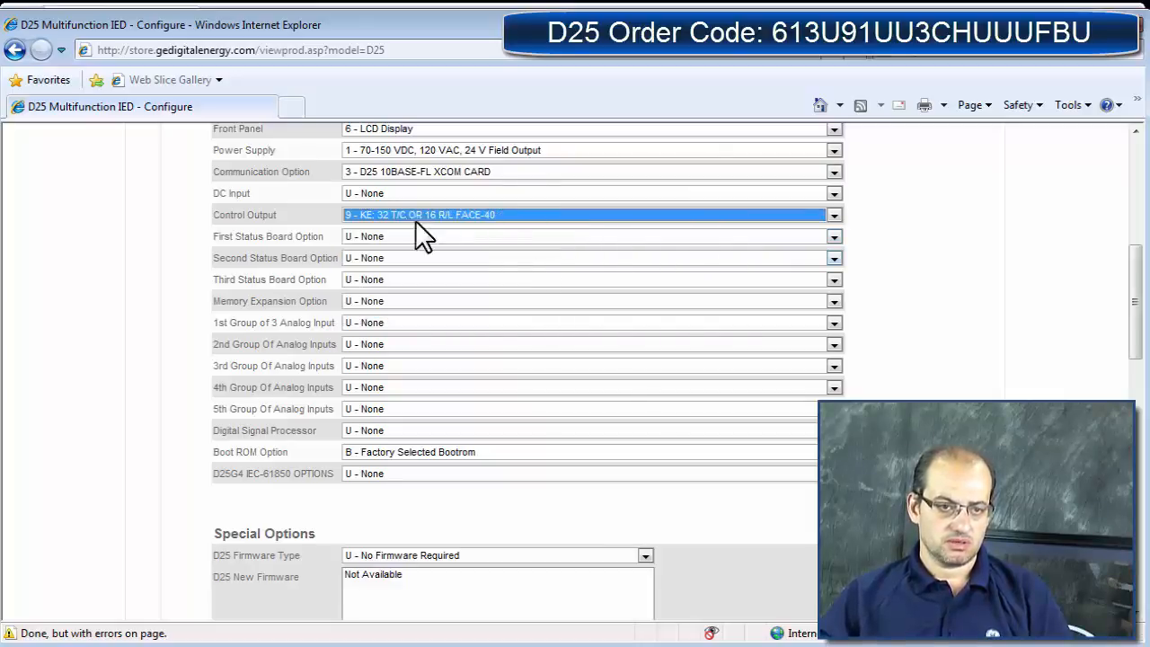
{"action": "left_click", "coordinate": [835, 235]}
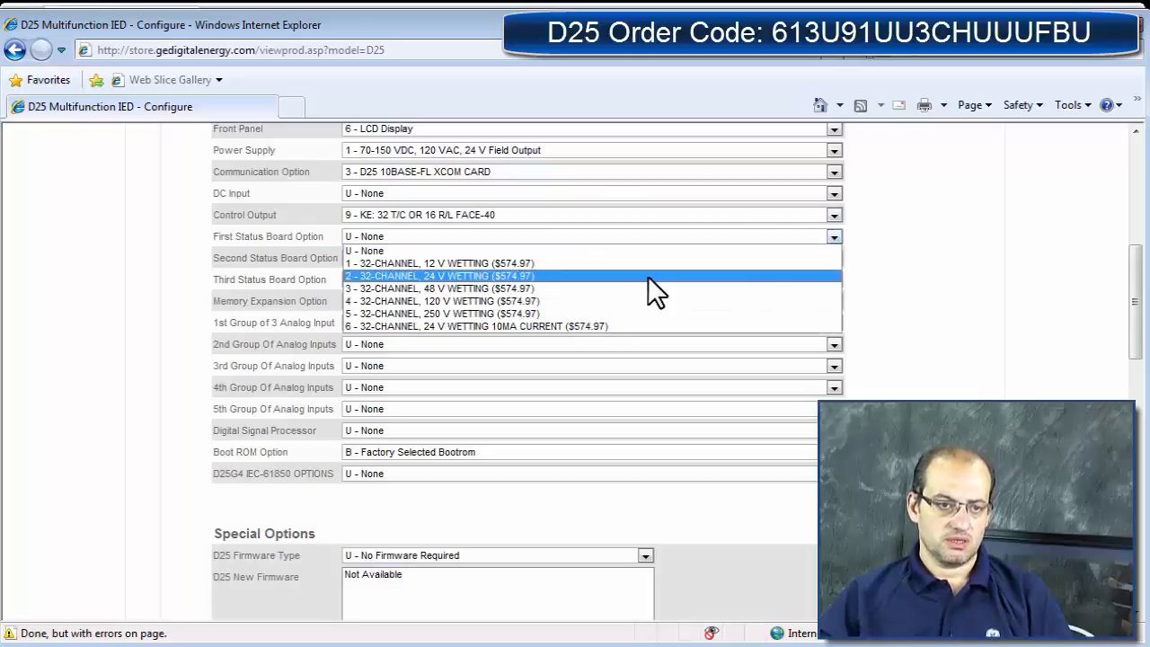
{"action": "left_click", "coordinate": [648, 262]}
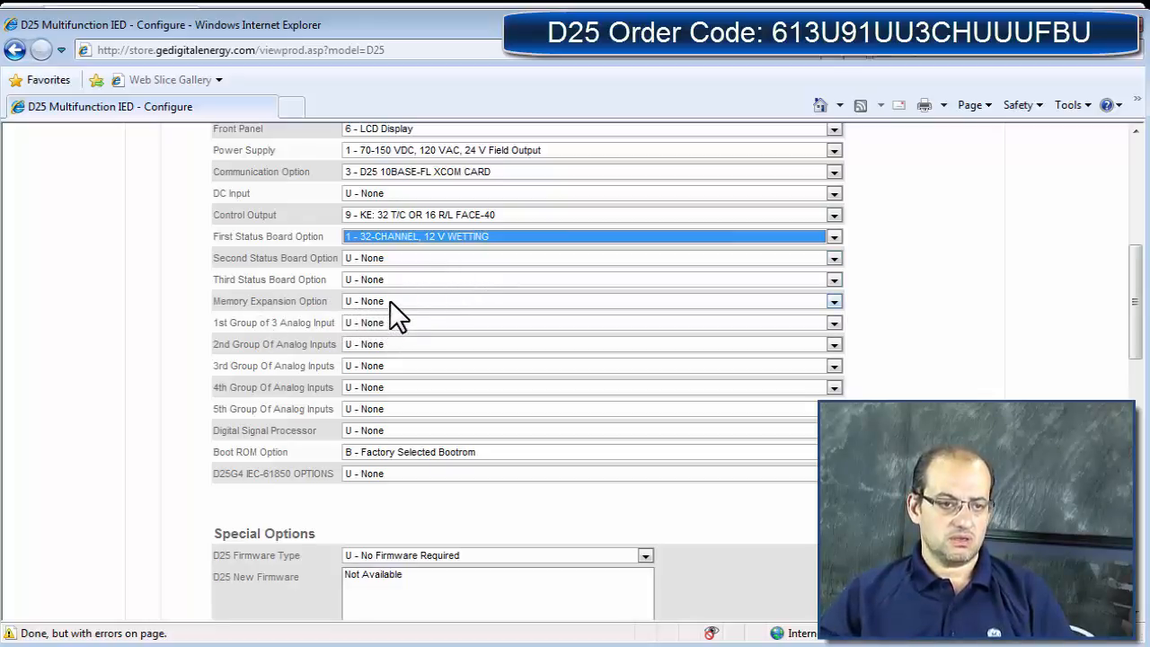
Step: Set the Memory Expansion Option to 3 - D25 MEMX 20M Card
{"action": "left_click", "coordinate": [835, 301]}
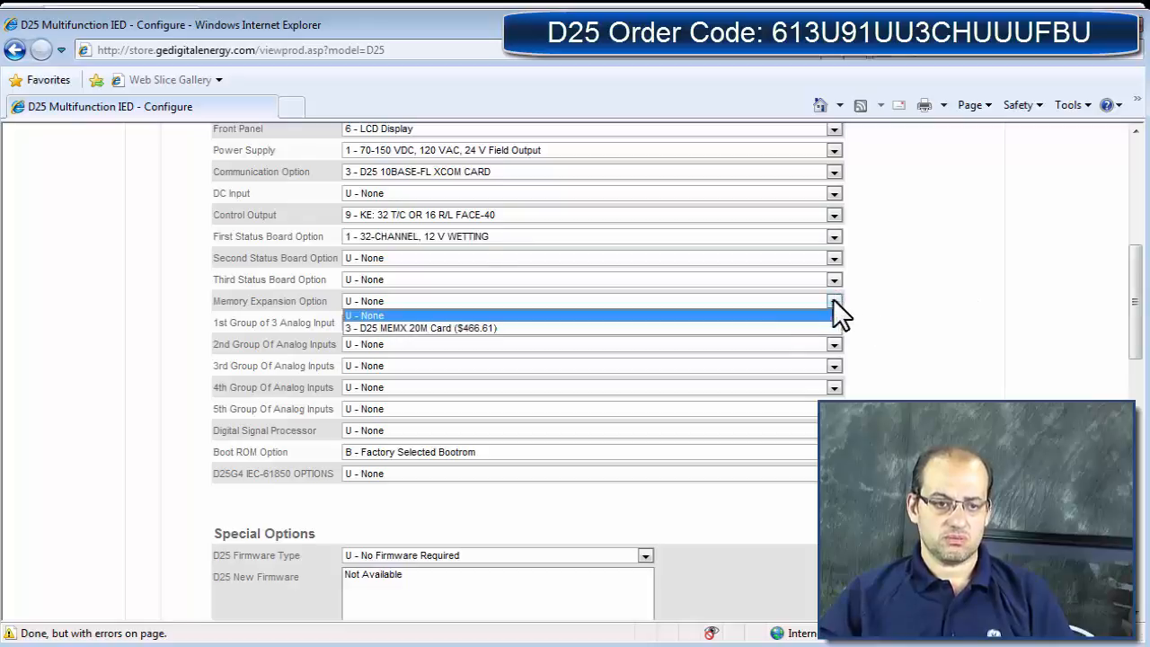
{"action": "left_click", "coordinate": [643, 338]}
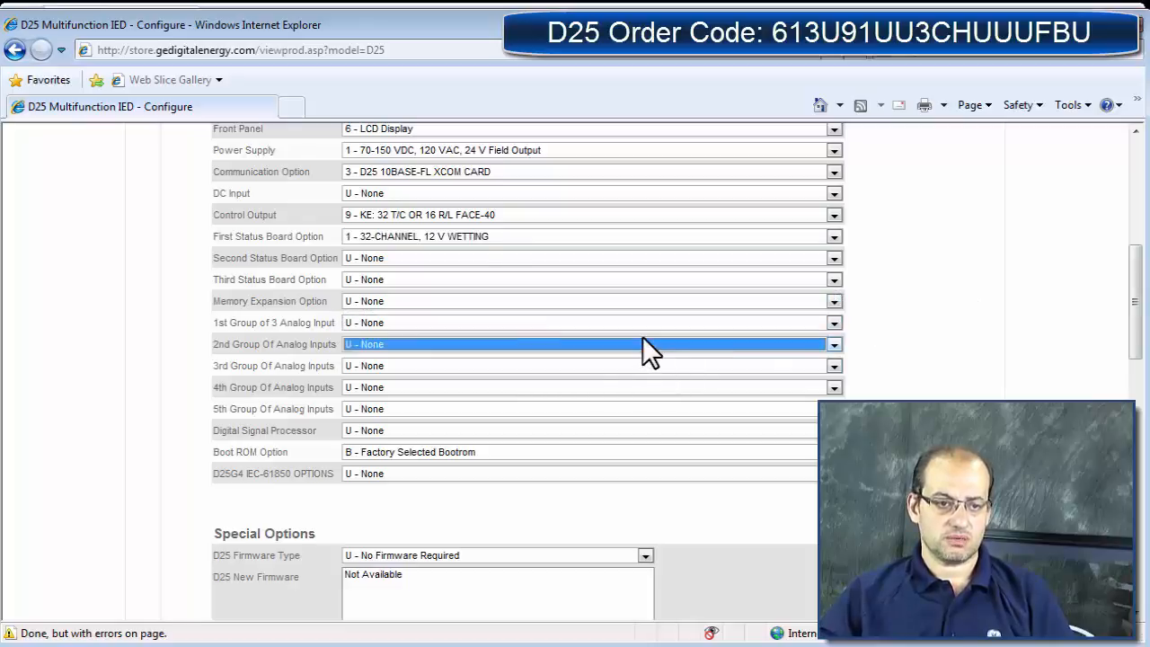
{"action": "left_click", "coordinate": [835, 301]}
{"action": "left_click", "coordinate": [695, 330]}
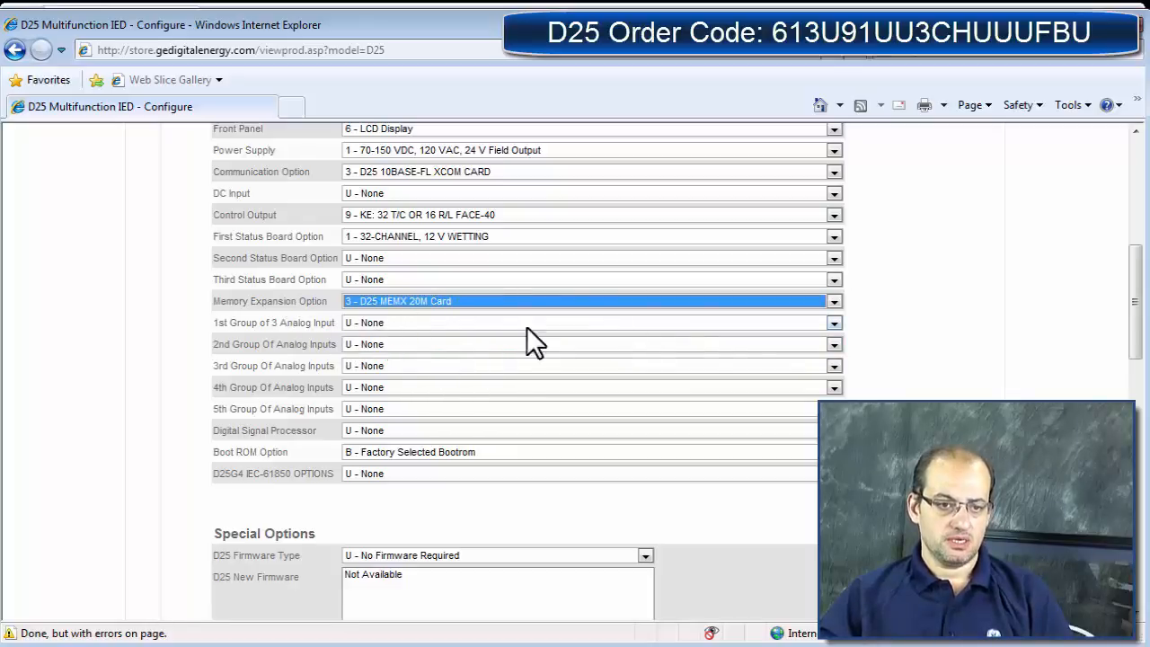
Step: Set the 1st analog input group to C - 120 V PT and the 2nd to H - 5A CT, HIGH PRECISION CURRENT INPUTS (Slot 1)
{"action": "left_click", "coordinate": [834, 323]}
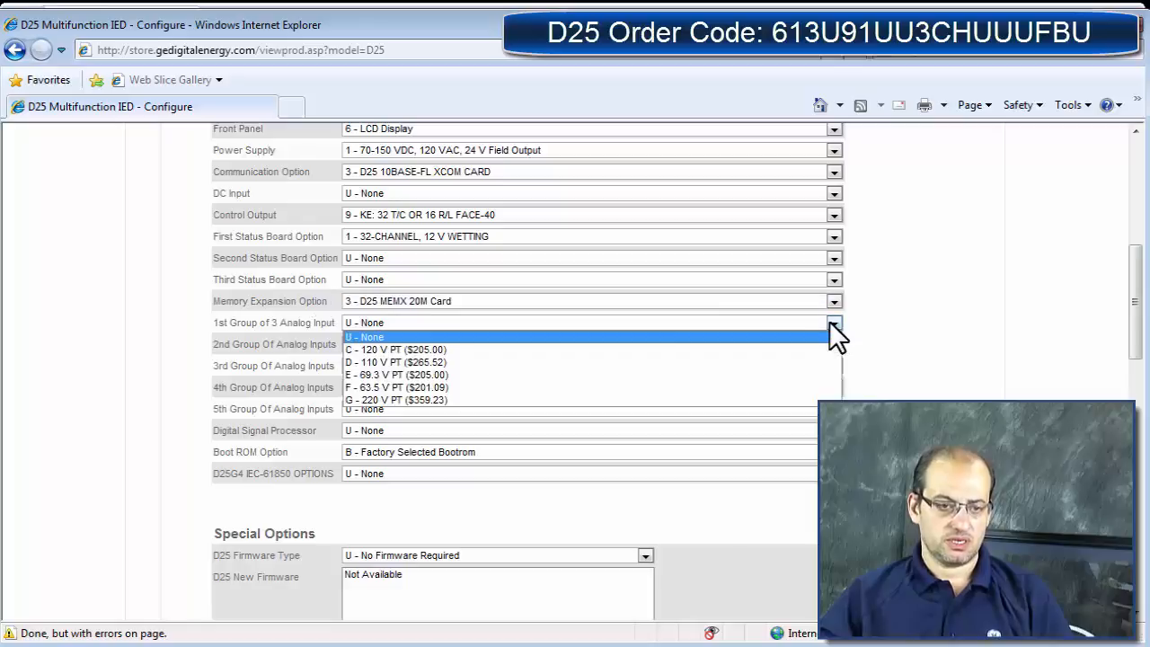
{"action": "left_click", "coordinate": [726, 349]}
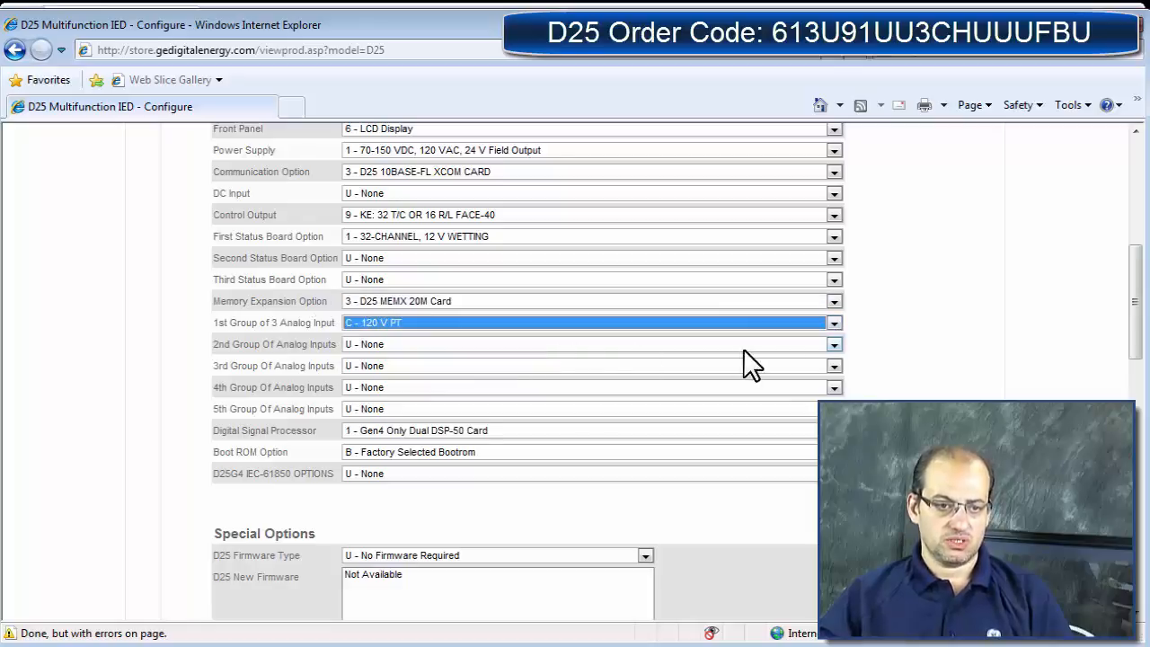
{"action": "left_click", "coordinate": [833, 345]}
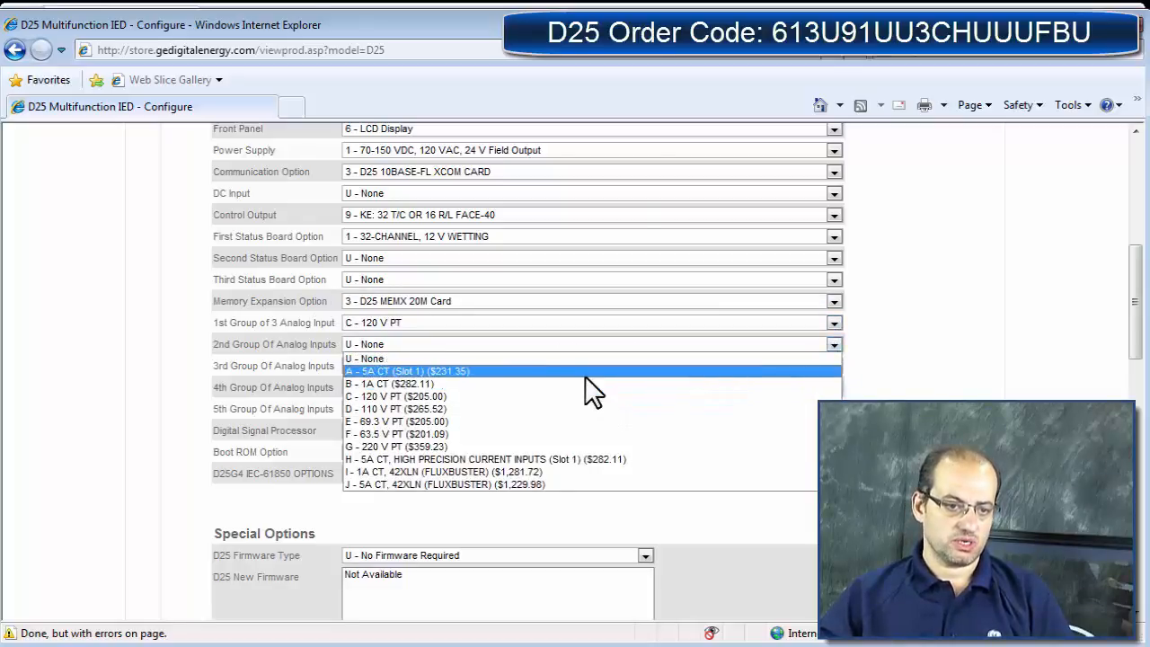
{"action": "left_click", "coordinate": [540, 459]}
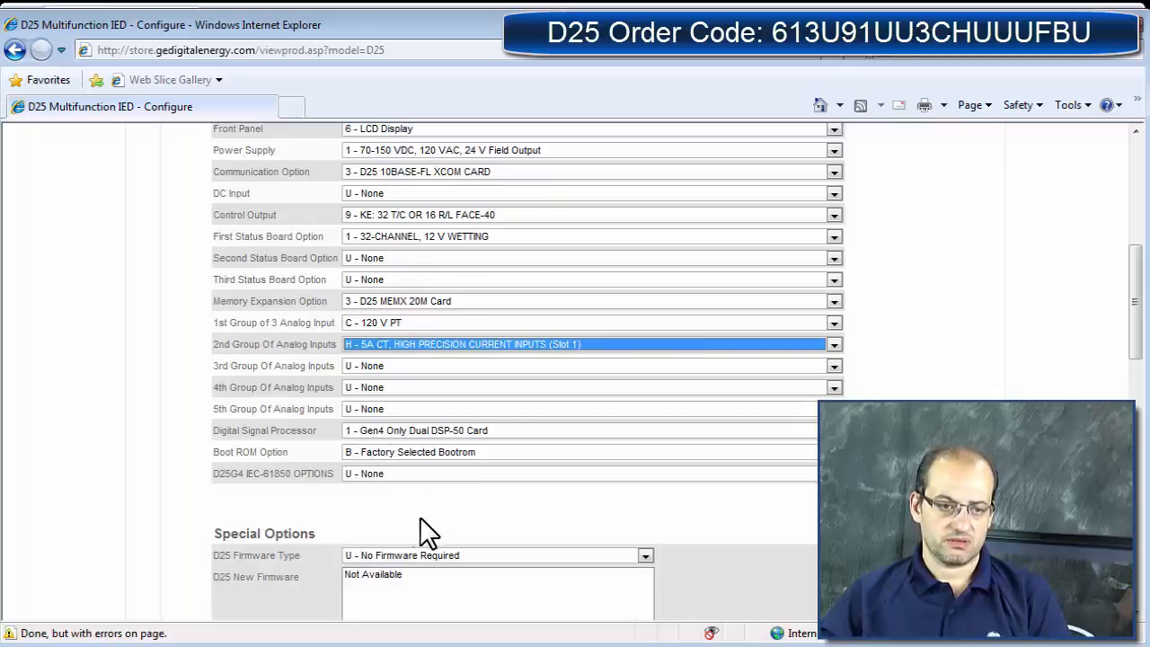
{"action": "left_click", "coordinate": [450, 506]}
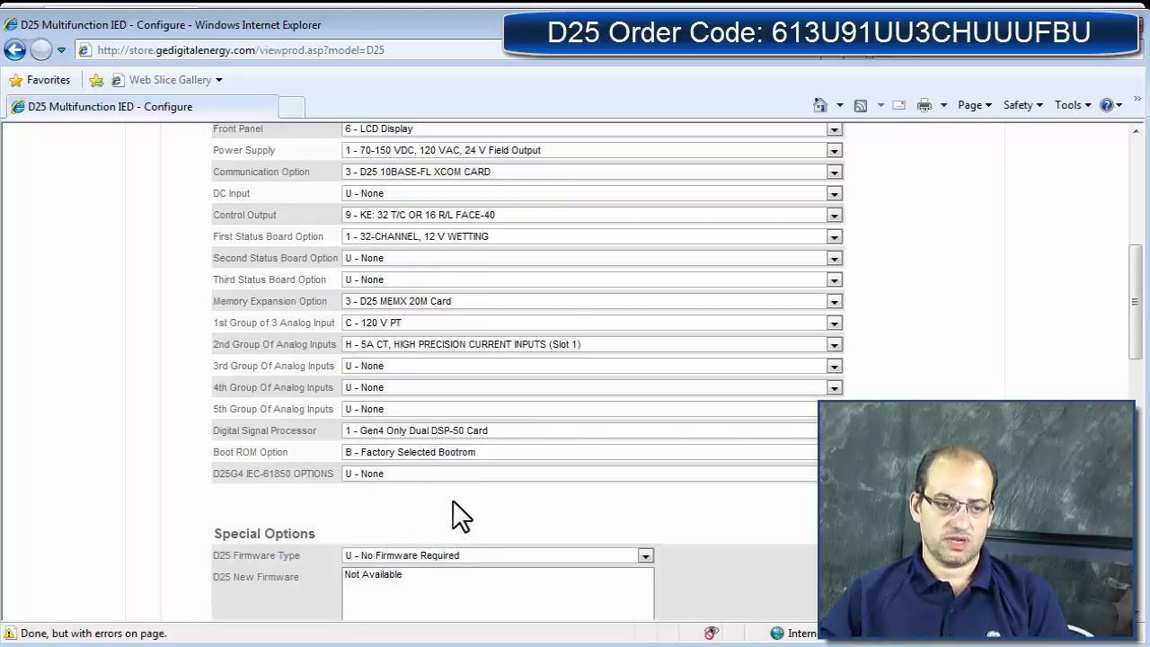
Step: Set the D25 Firmware Type to E - Existing Firmware, one site license and enter SAL9999.0 as the existing firmware
{"action": "scroll", "coordinate": [461, 516], "scroll_direction": "down", "scroll_amount": 2}
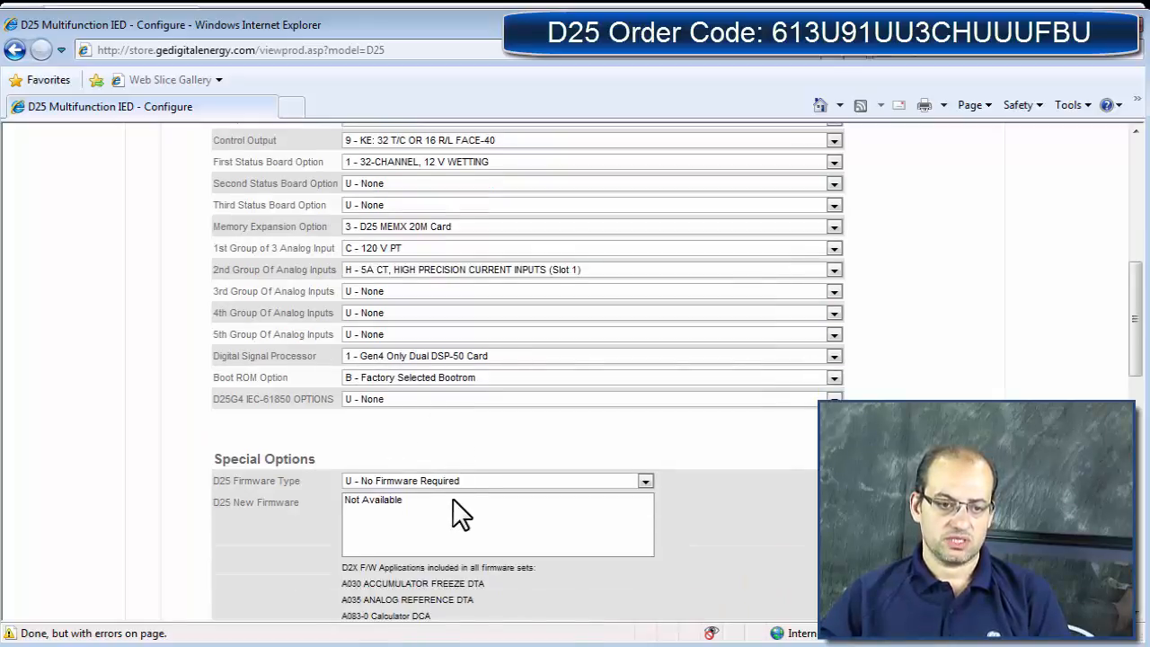
{"action": "left_click", "coordinate": [647, 482]}
{"action": "left_click", "coordinate": [585, 508]}
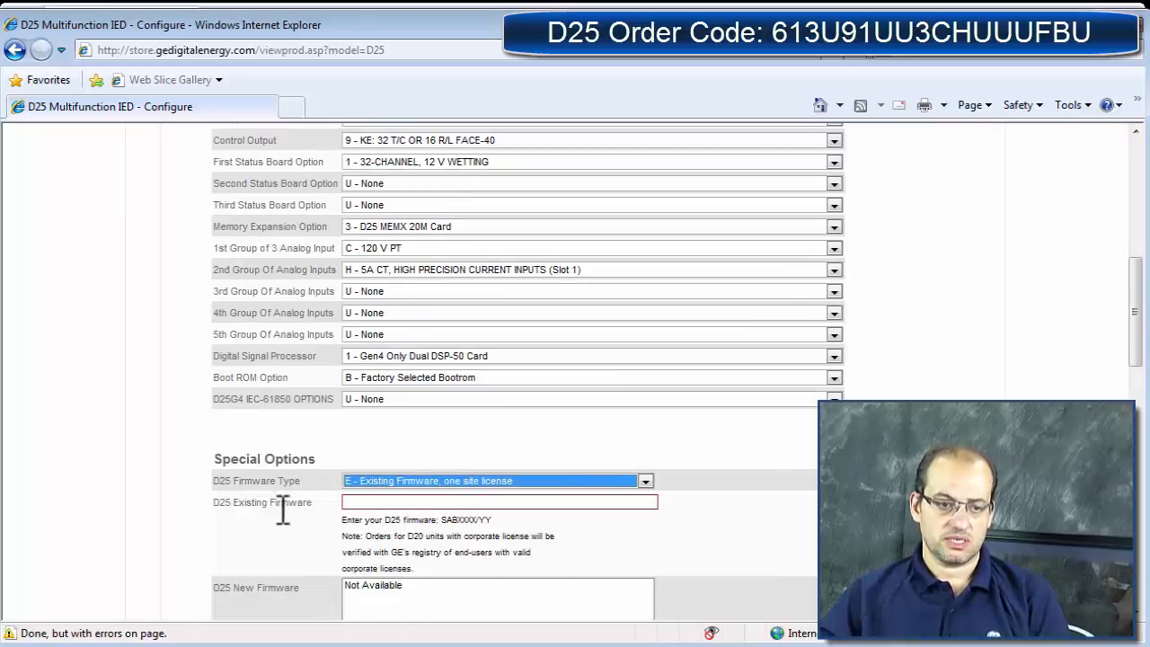
{"action": "left_click", "coordinate": [417, 503]}
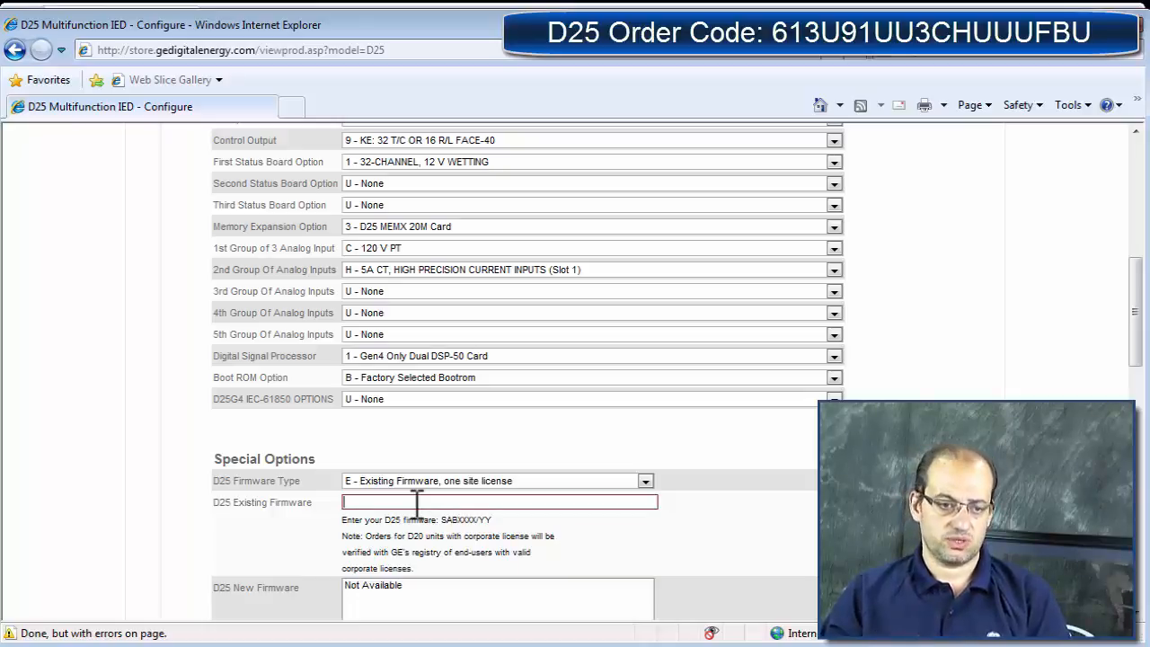
{"action": "type", "text": "SAL"}
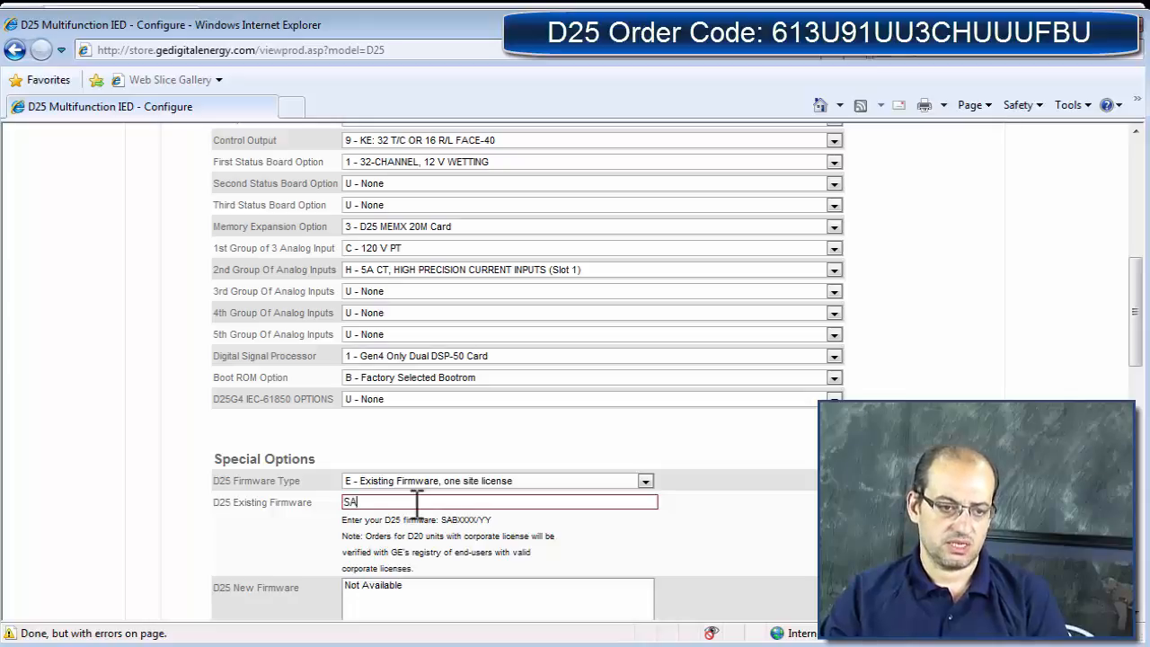
{"action": "type", "text": "999.0"}
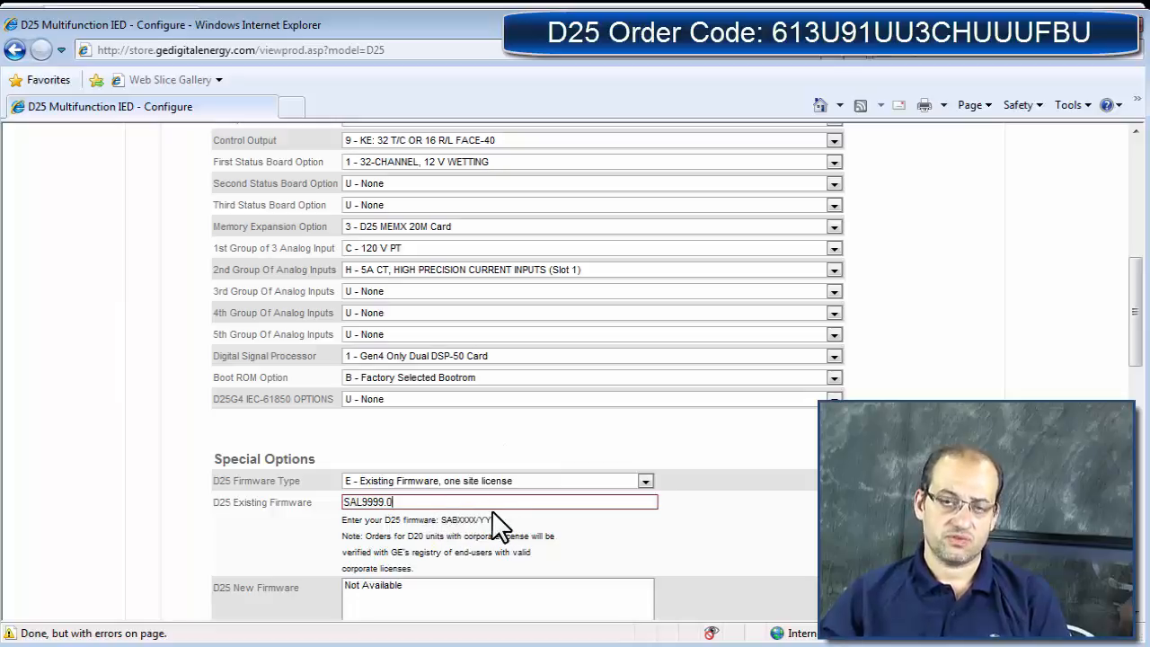
{"action": "scroll", "coordinate": [753, 519], "scroll_direction": "down", "scroll_amount": 1}
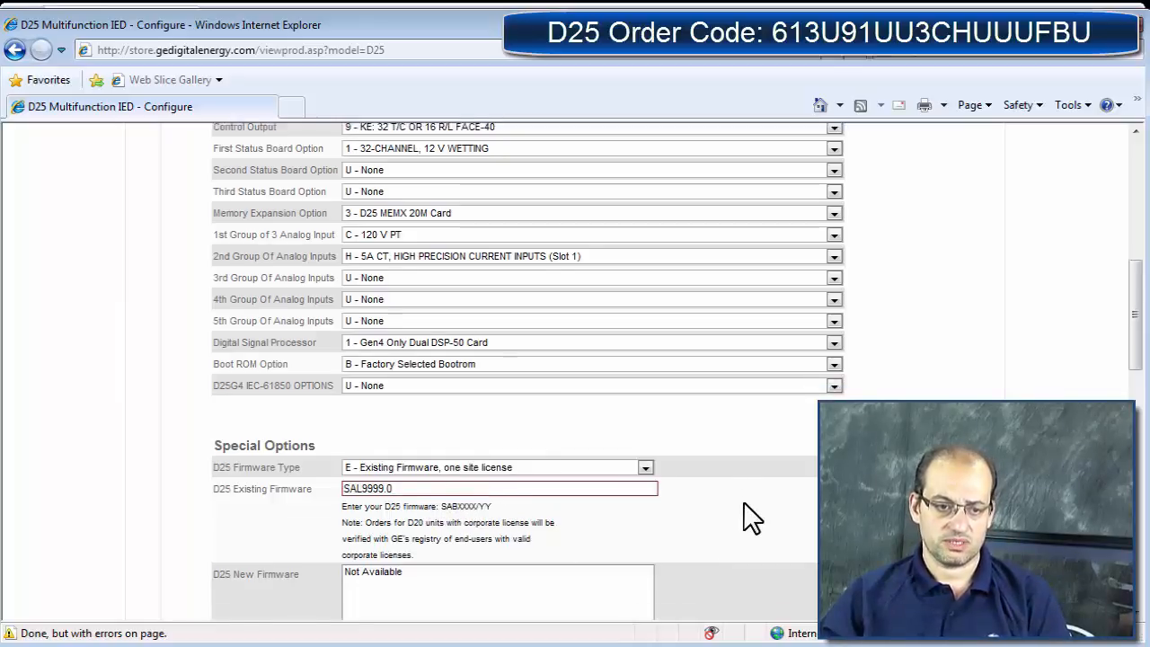
{"action": "scroll", "coordinate": [753, 519], "scroll_direction": "down", "scroll_amount": 3}
{"action": "scroll", "coordinate": [751, 520], "scroll_direction": "down", "scroll_amount": 1}
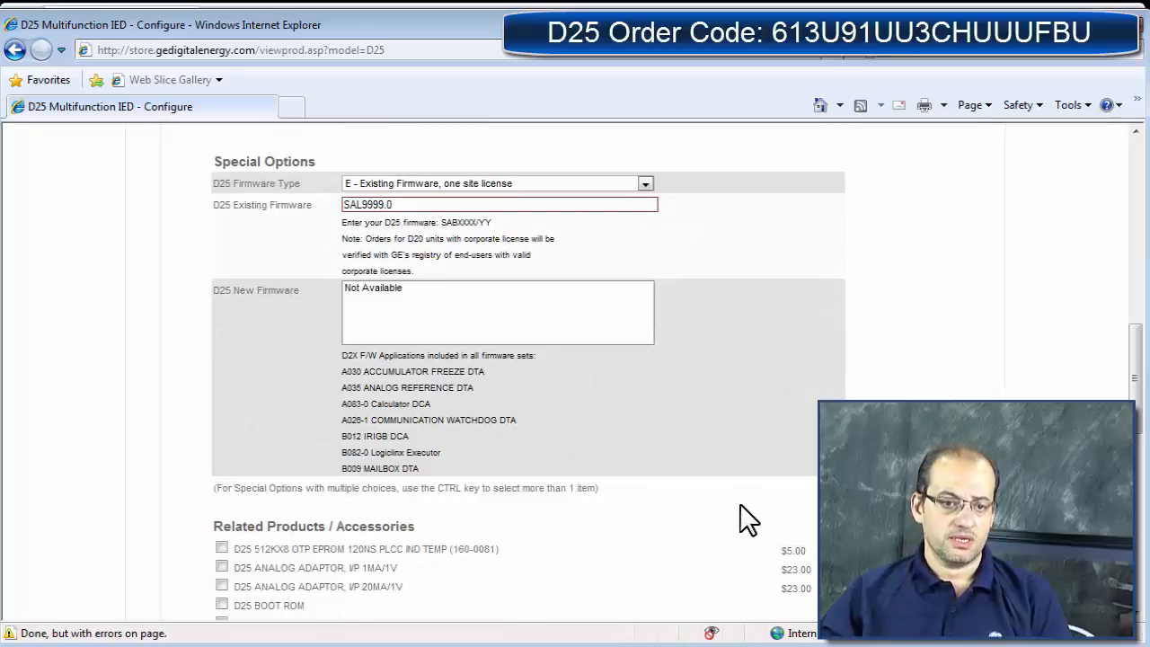
Step: Review the remaining firmware options and the related products and accessories offered for the D25
{"action": "scroll", "coordinate": [749, 519], "scroll_direction": "down", "scroll_amount": 7}
{"action": "scroll", "coordinate": [746, 521], "scroll_direction": "up", "scroll_amount": 5}
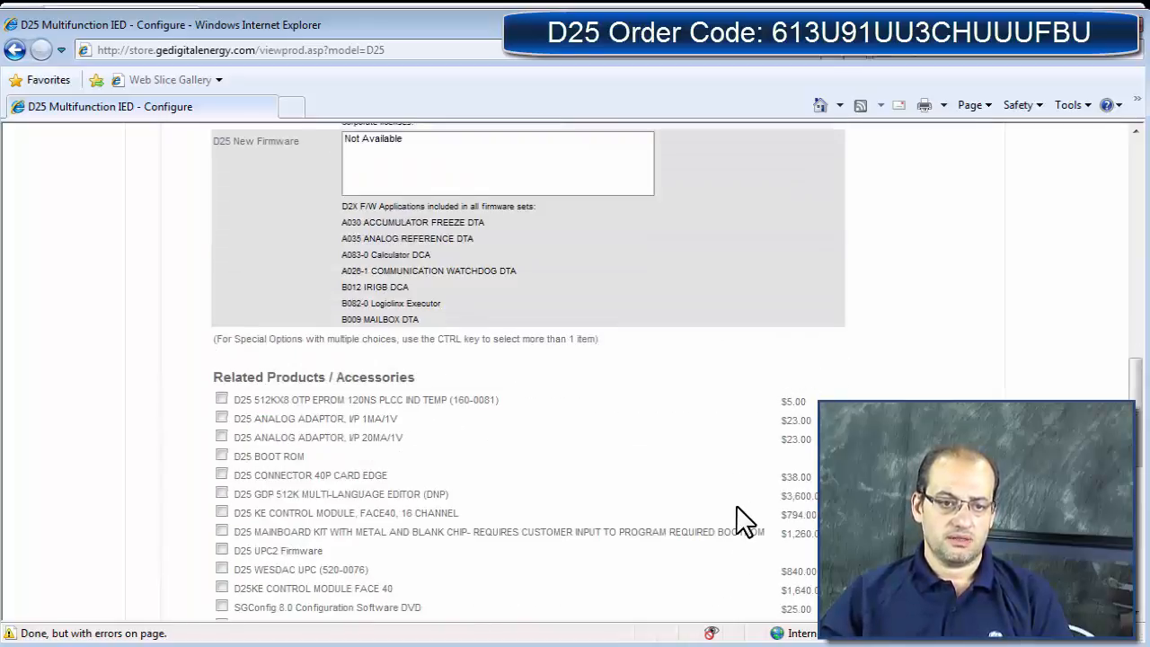
{"action": "scroll", "coordinate": [641, 269], "scroll_direction": "up", "scroll_amount": 1}
{"action": "scroll", "coordinate": [522, 368], "scroll_direction": "down", "scroll_amount": 4}
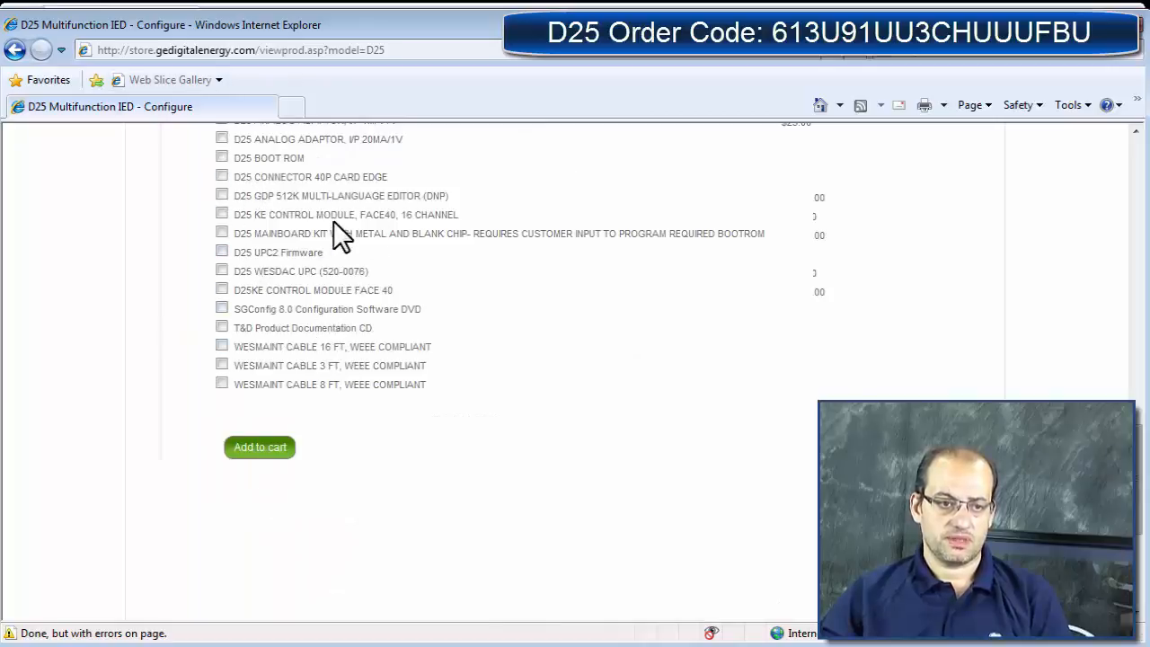
{"action": "scroll", "coordinate": [296, 269], "scroll_direction": "up", "scroll_amount": 2}
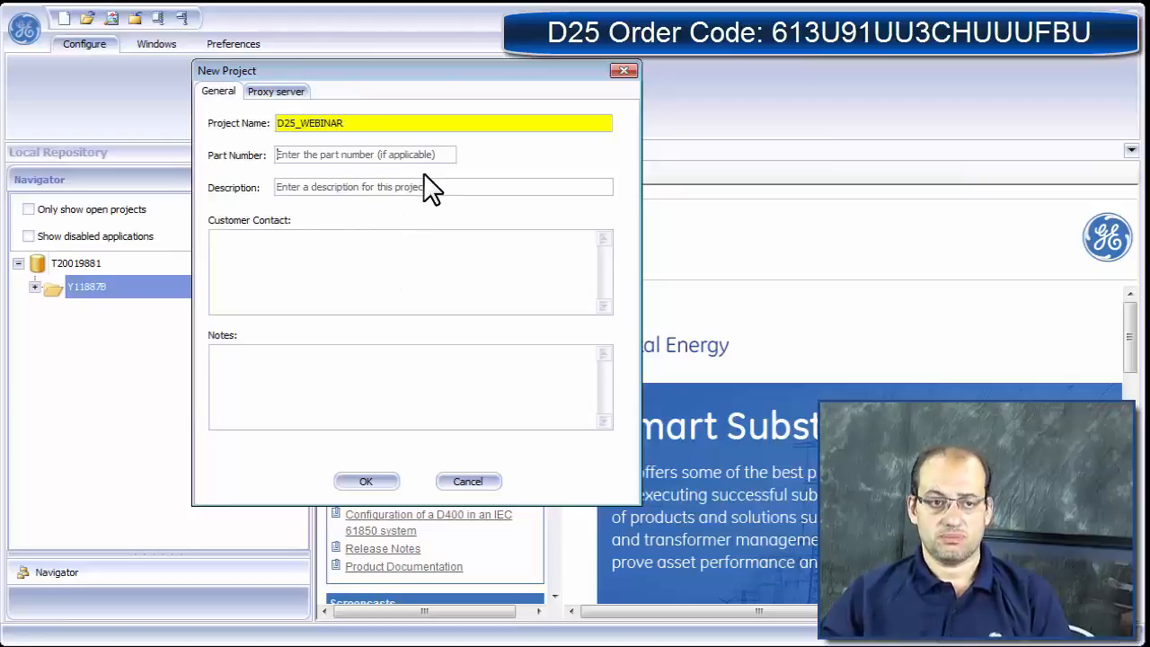
Step: Switch to SGConfig and enter 613U91UU3CHUU1B as the part number of the new D25_WEBINAR project
{"action": "type", "text": "6"}
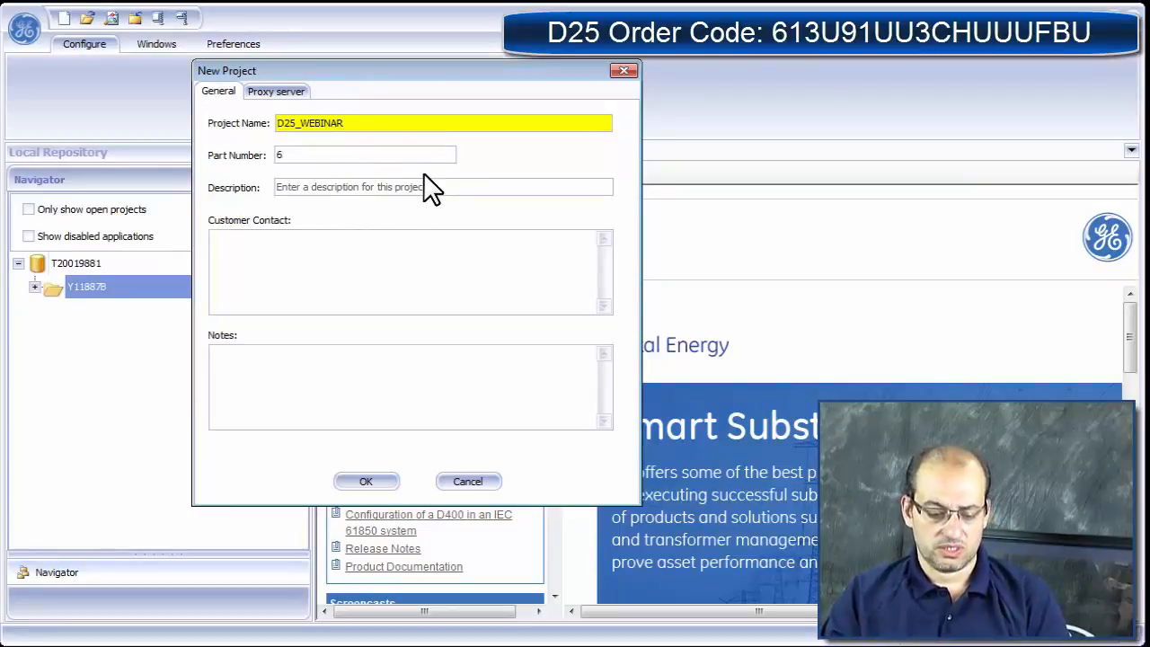
{"action": "type", "text": "13U"}
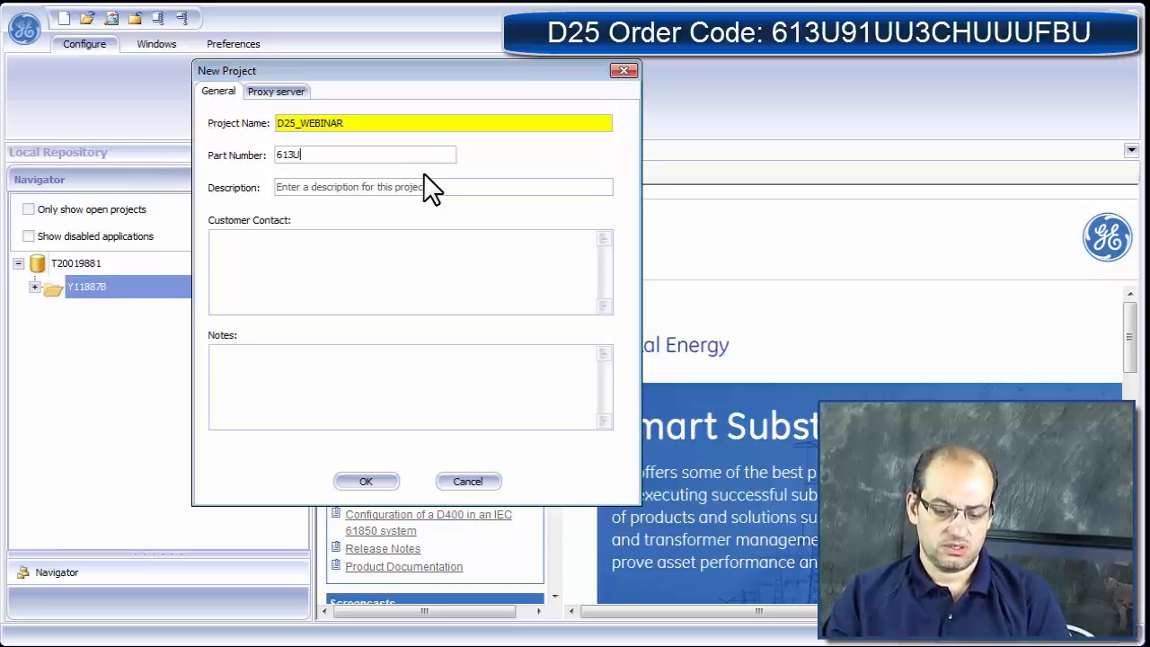
{"action": "type", "text": "91"}
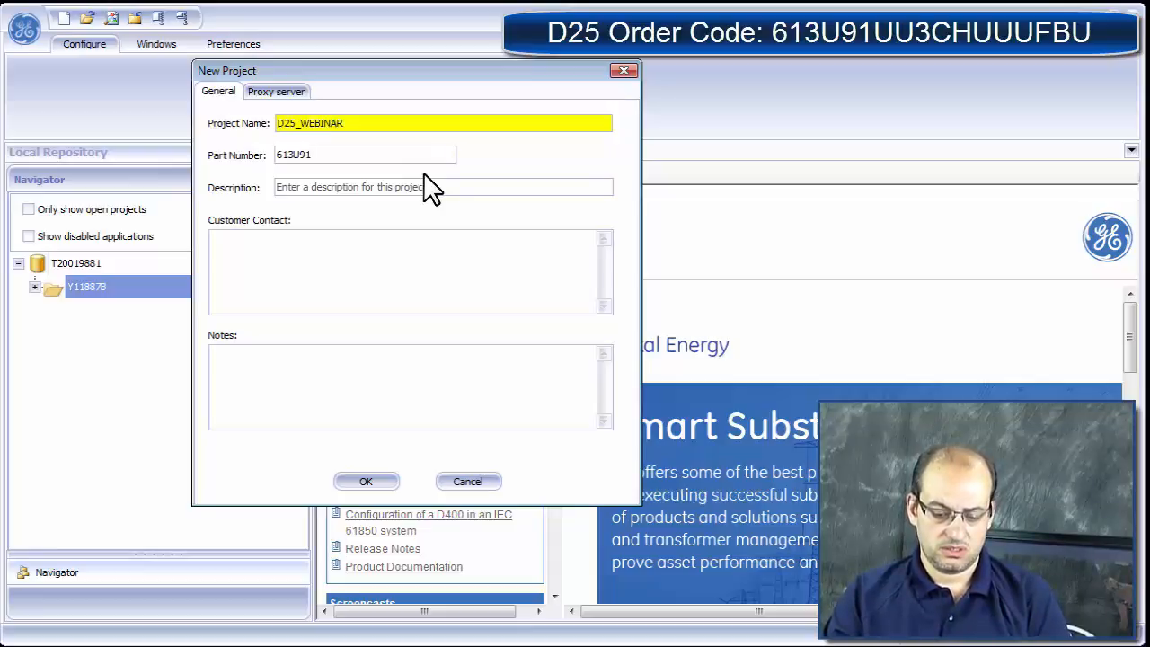
{"action": "type", "text": "UU3"}
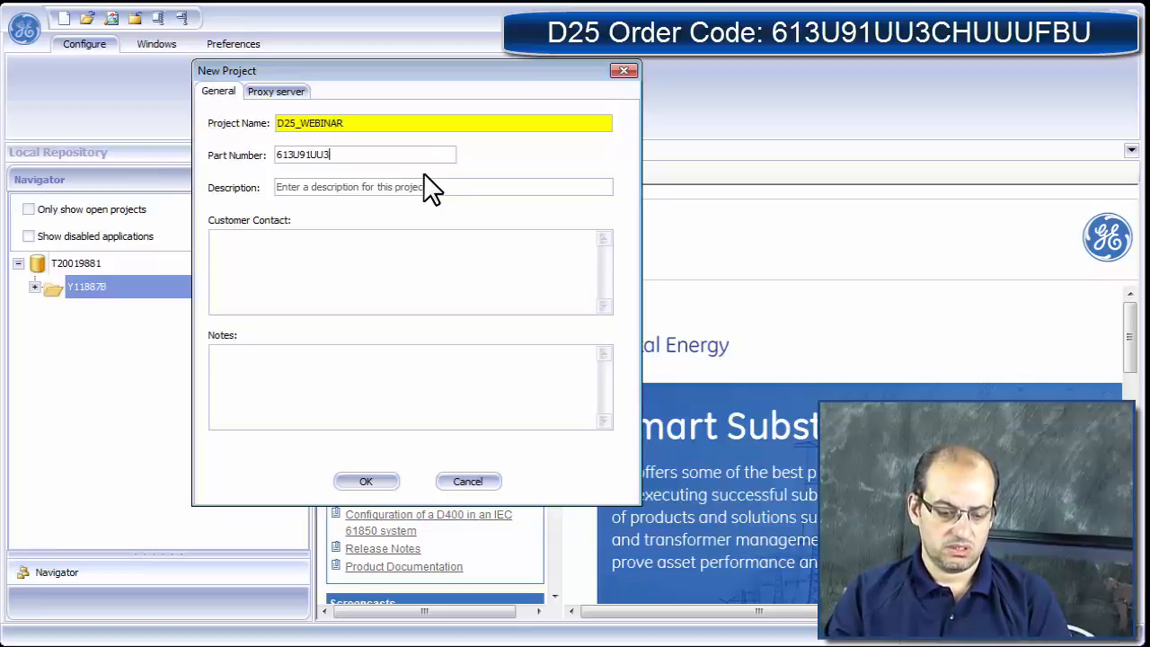
{"action": "type", "text": "CHU"}
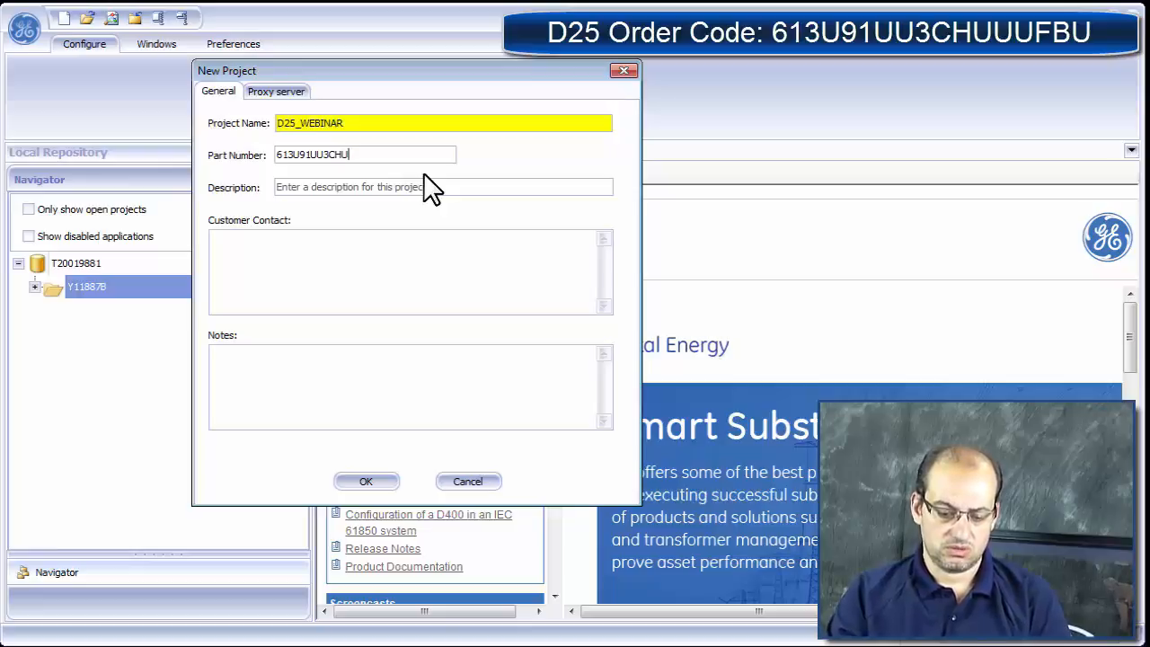
{"action": "type", "text": "U1B"}
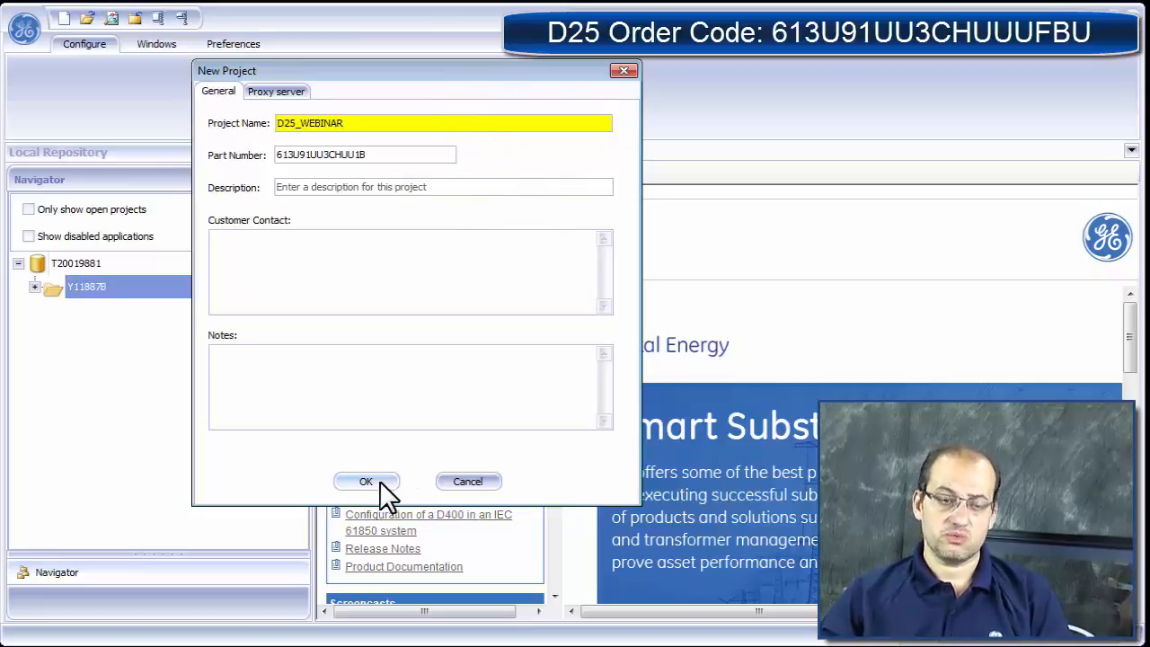
Step: Create the D25_WEBINAR project, leaving its customer contact and notes blank
{"action": "left_click", "coordinate": [288, 260]}
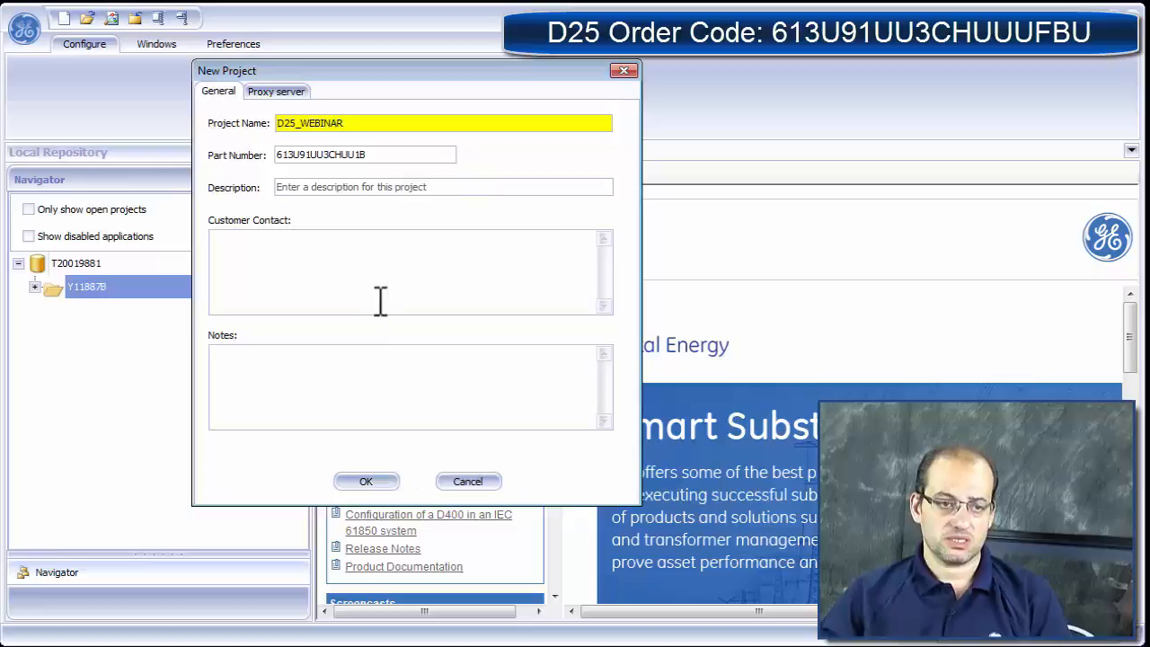
{"action": "left_click", "coordinate": [299, 369]}
{"action": "left_click", "coordinate": [286, 258]}
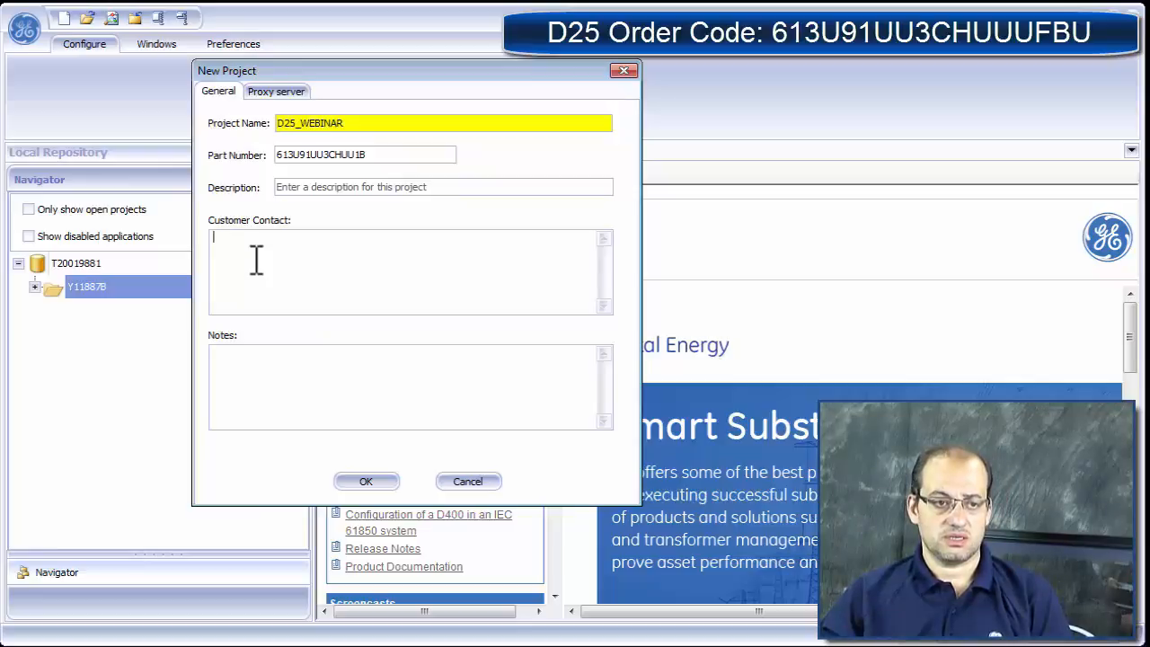
{"action": "left_click", "coordinate": [351, 481]}
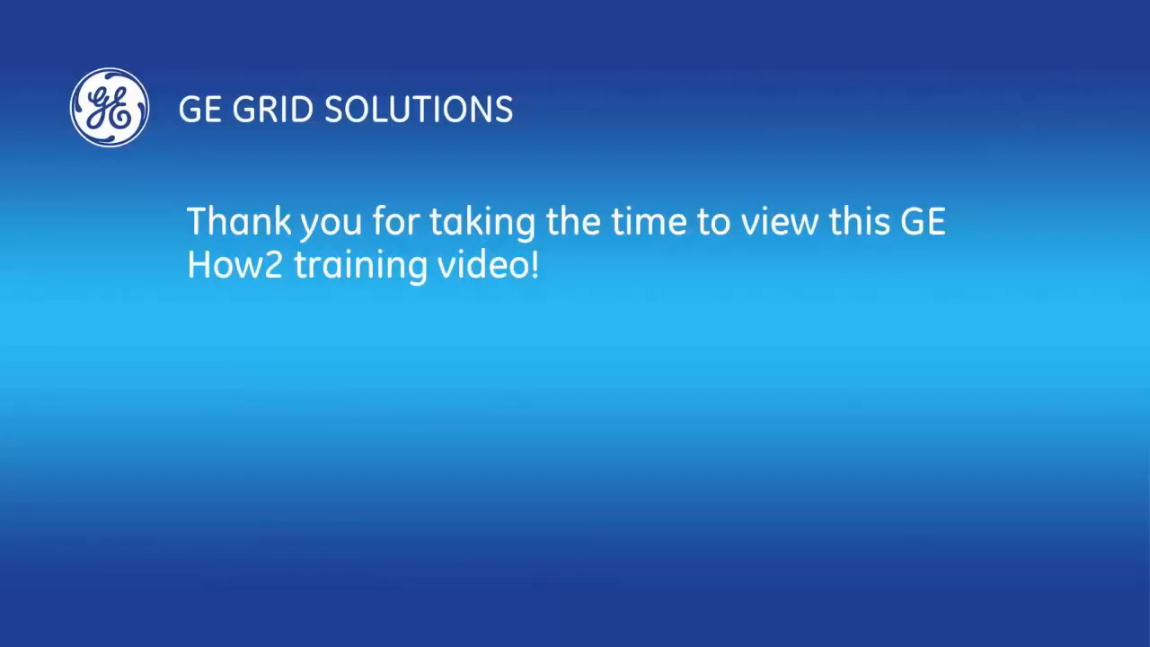